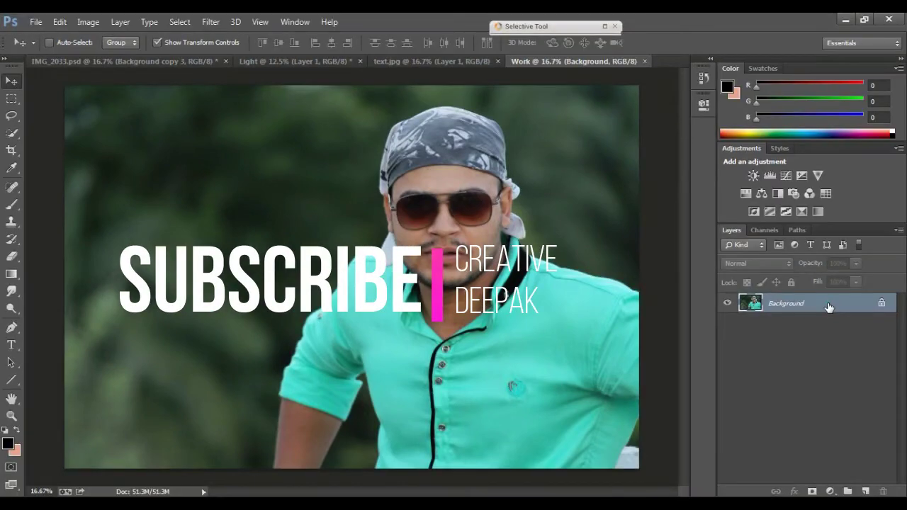
Convert the locked Background layer into an editable layer named Layer 0
double_click(830, 305)
left_click(562, 169)
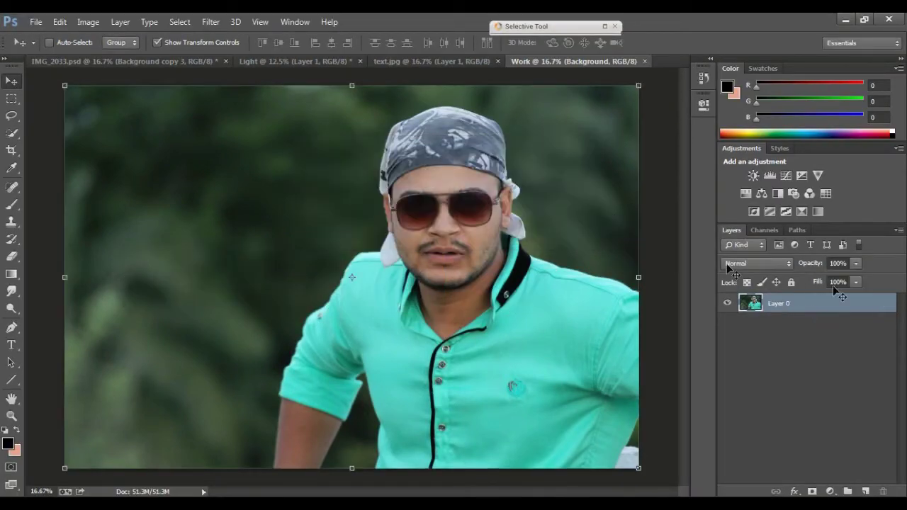
left_click_drag(858, 311, 871, 469)
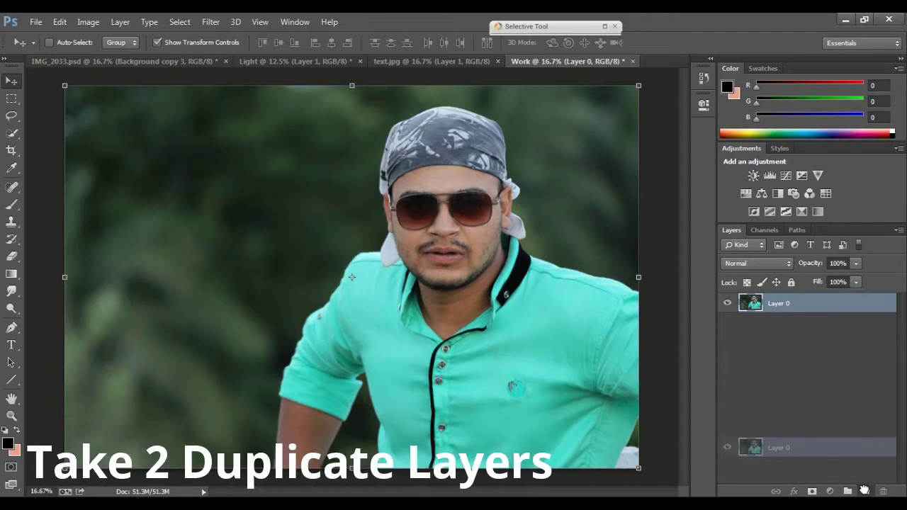
Duplicate Layer 0 twice, creating Layer 0 copy and Layer 0 copy 2
left_click_drag(872, 469, 865, 491)
left_click_drag(840, 305, 865, 487)
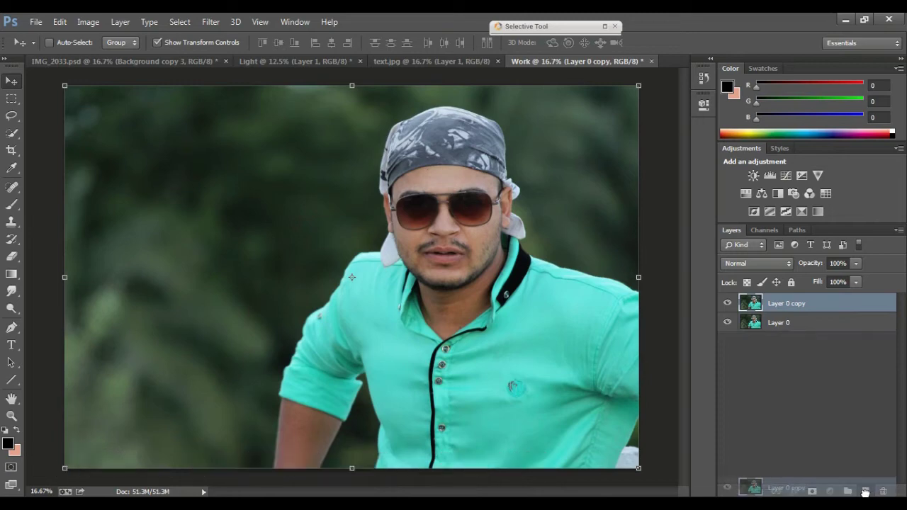
left_click_drag(865, 488, 866, 491)
left_click(778, 343)
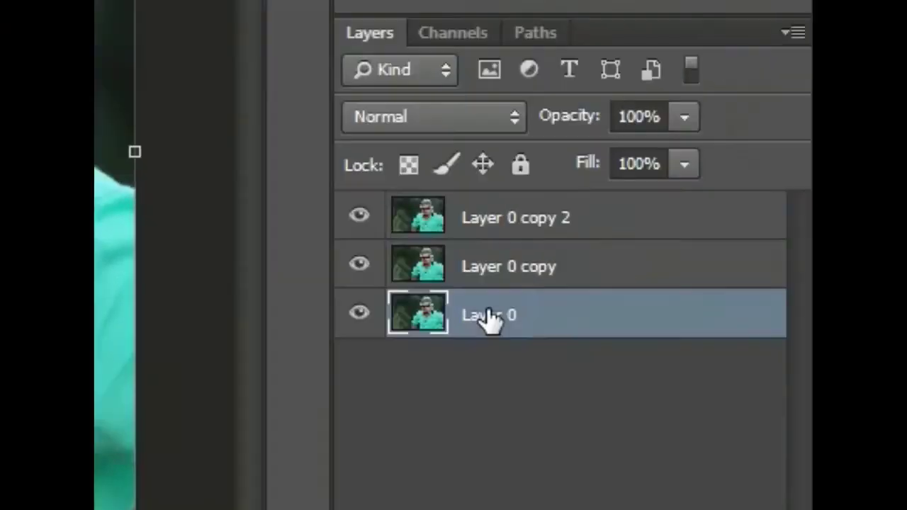
Rename Layer 0 to 'background' and Layer 0 copy to 'Blur'
double_click(487, 316)
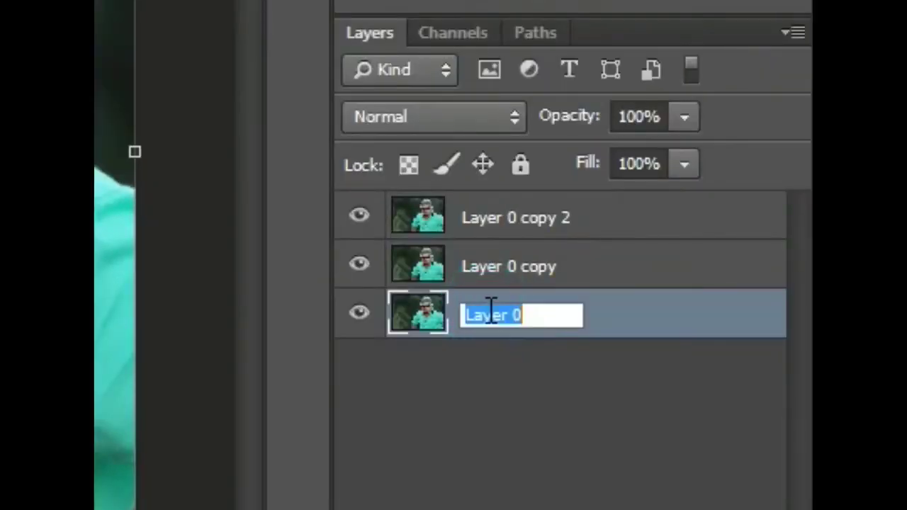
key("BackSpace")
type("backgr")
type("ound")
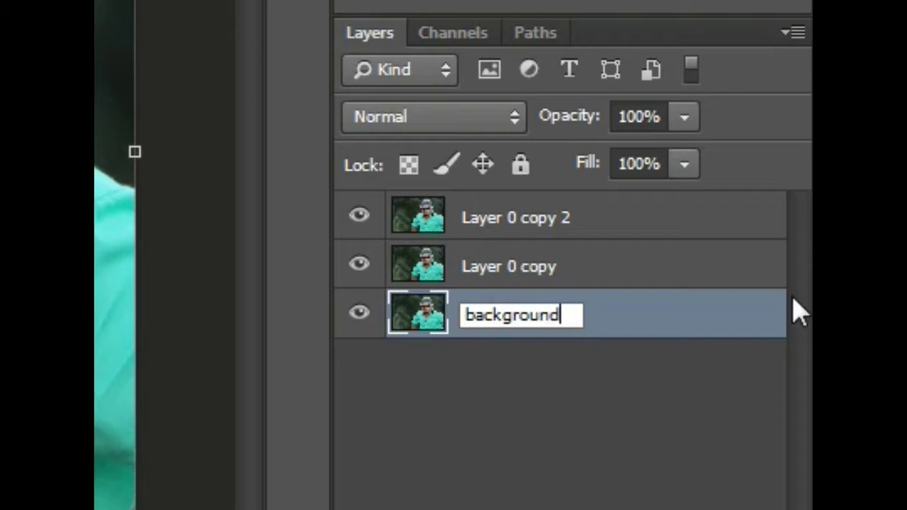
key("Return")
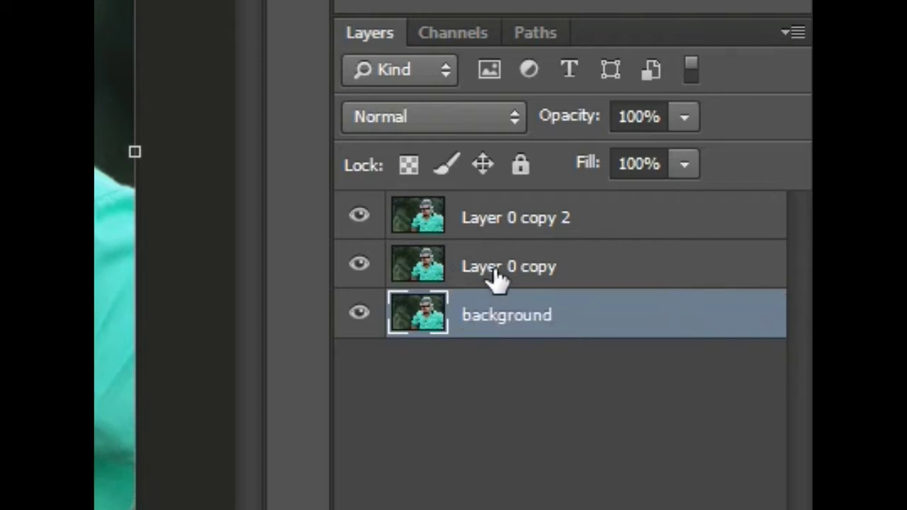
double_click(496, 265)
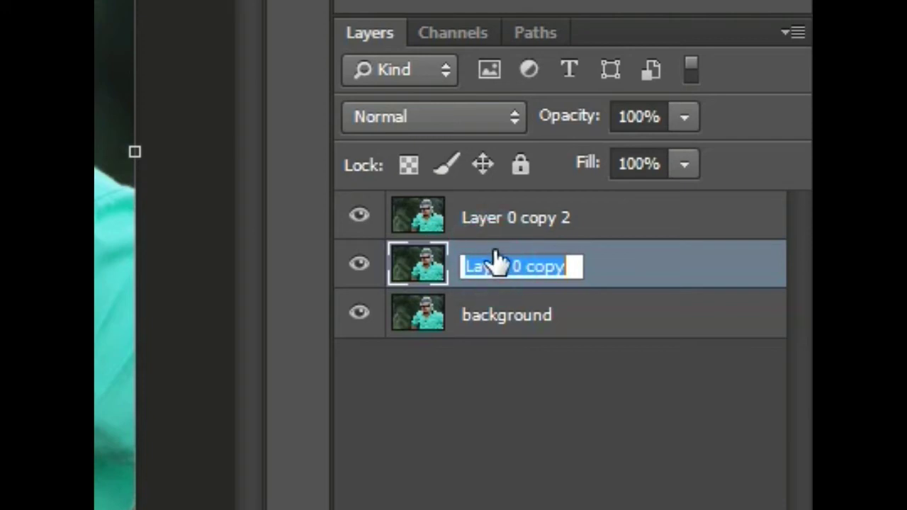
type("Bl")
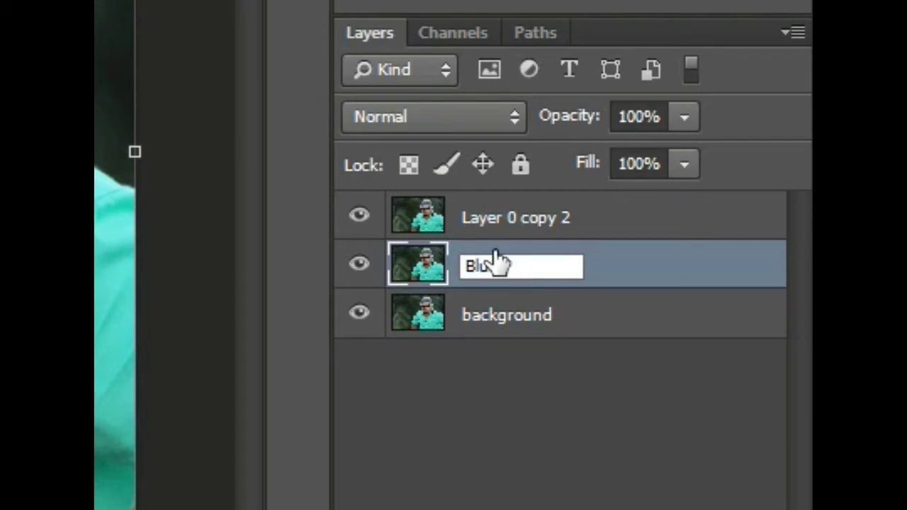
type("ur")
key("Return")
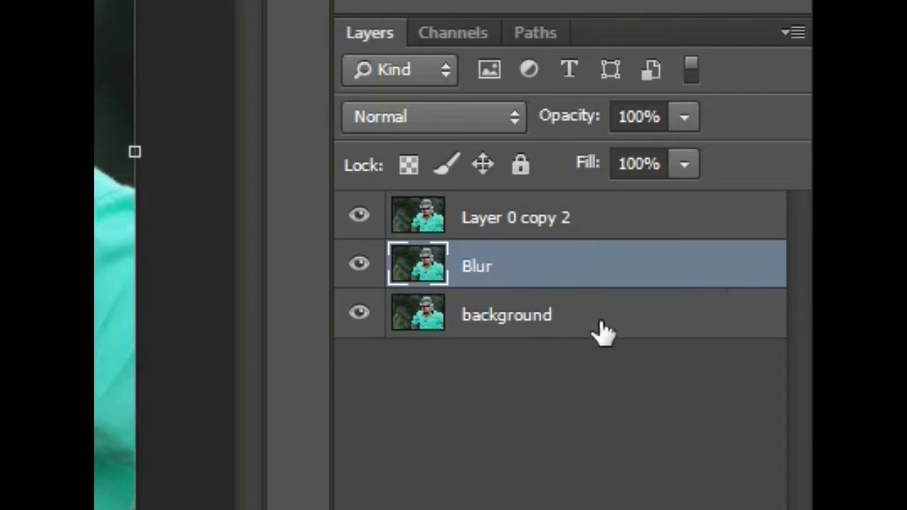
Rename Layer 0 copy 2 to 'Mask' and hide it
double_click(496, 219)
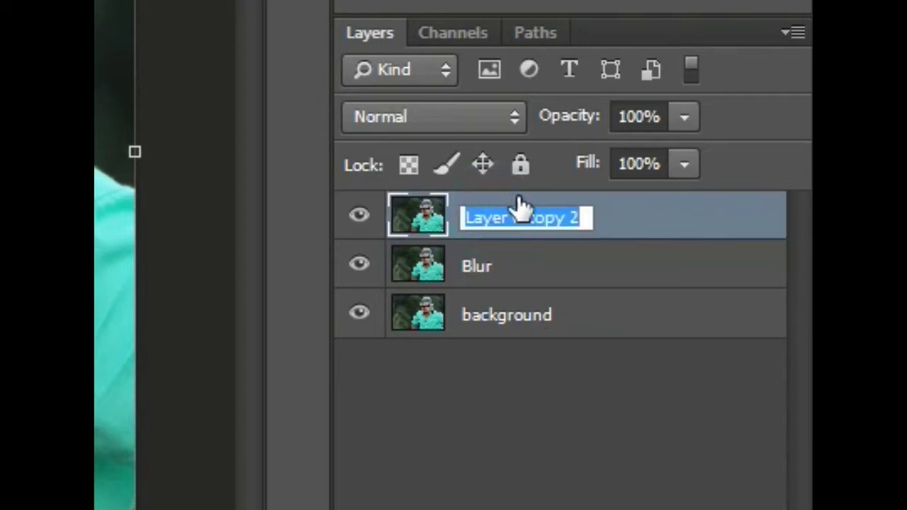
key("BackSpace")
type("Mask")
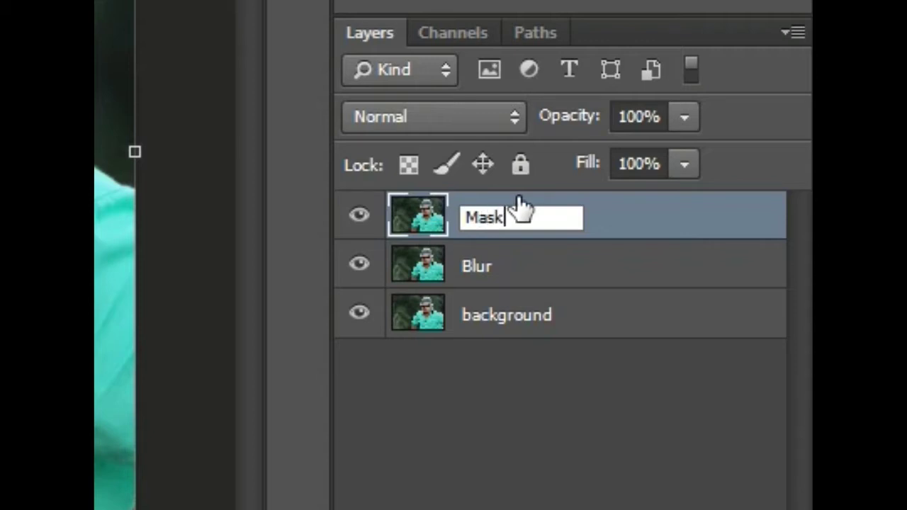
key("Return")
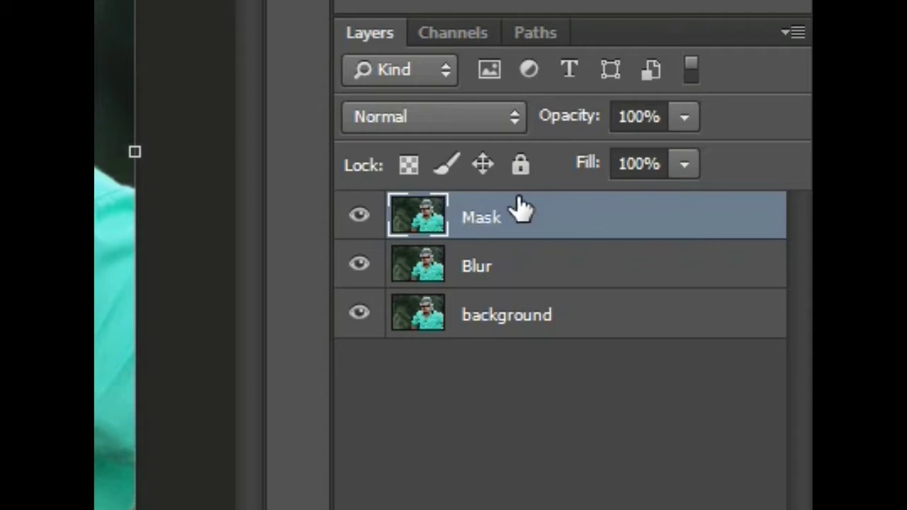
left_click(431, 345)
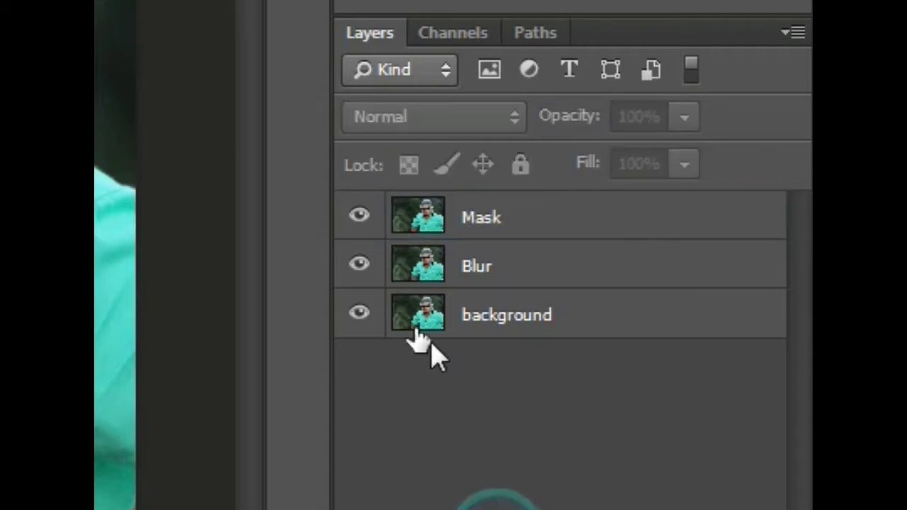
left_click(360, 214)
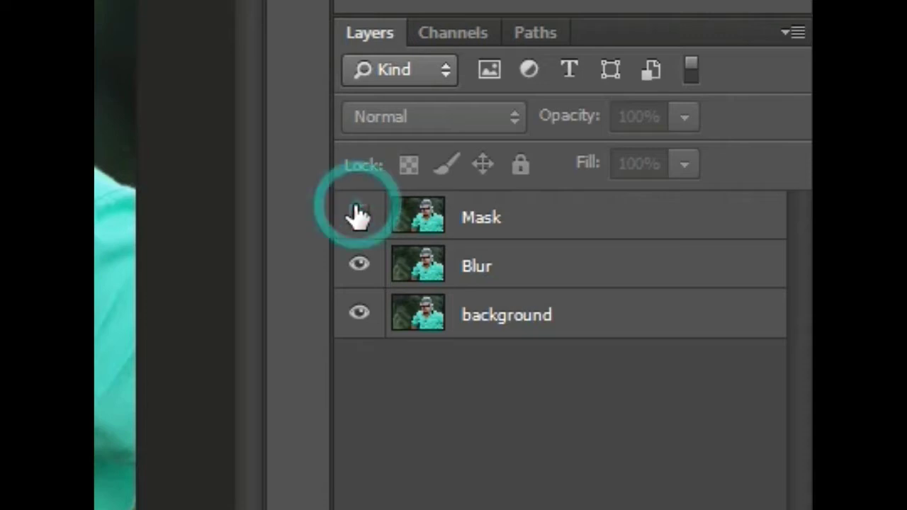
left_click(556, 268)
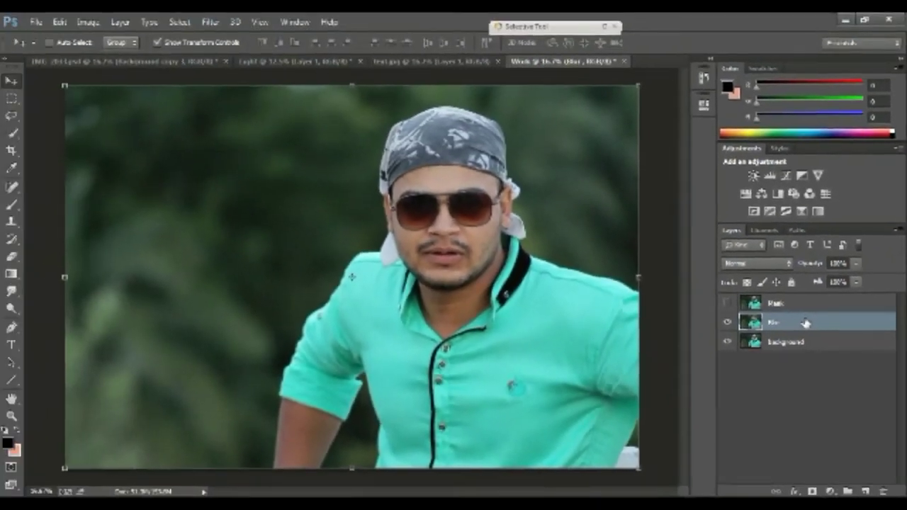
Apply a Gaussian Blur with a 16.8-pixel radius to the Blur layer
left_click(219, 27)
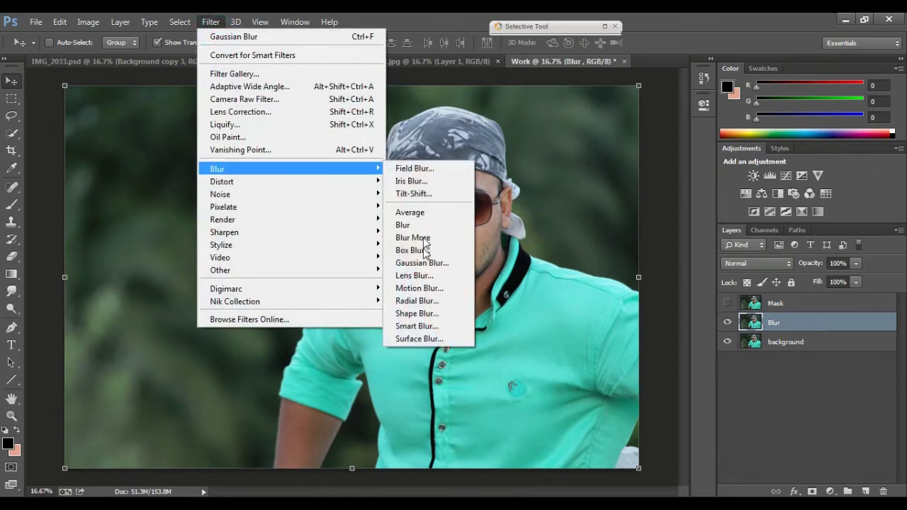
left_click(426, 262)
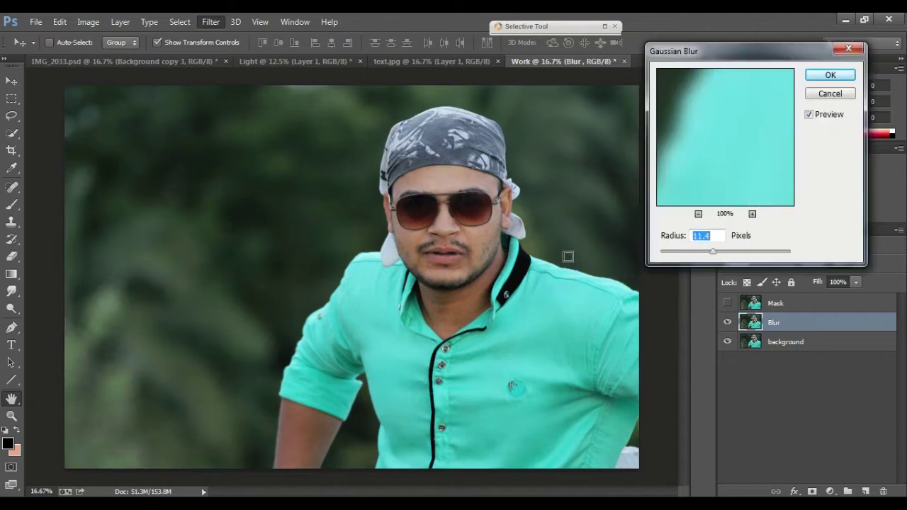
left_click_drag(705, 252, 722, 255)
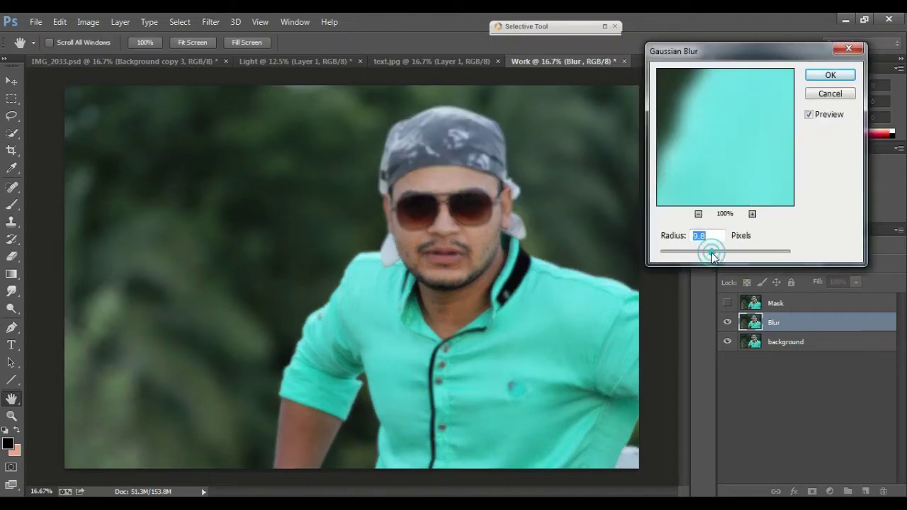
left_click_drag(717, 255, 714, 255)
left_click_drag(715, 254, 716, 255)
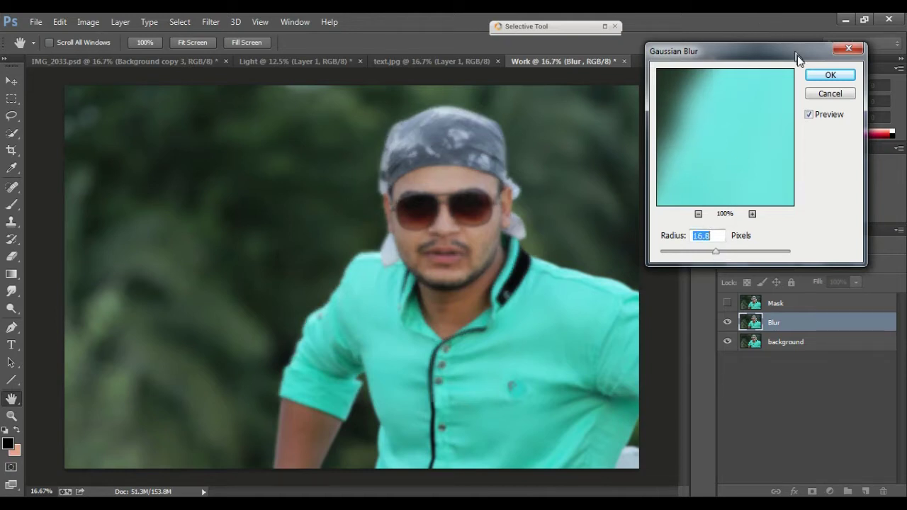
left_click(813, 75)
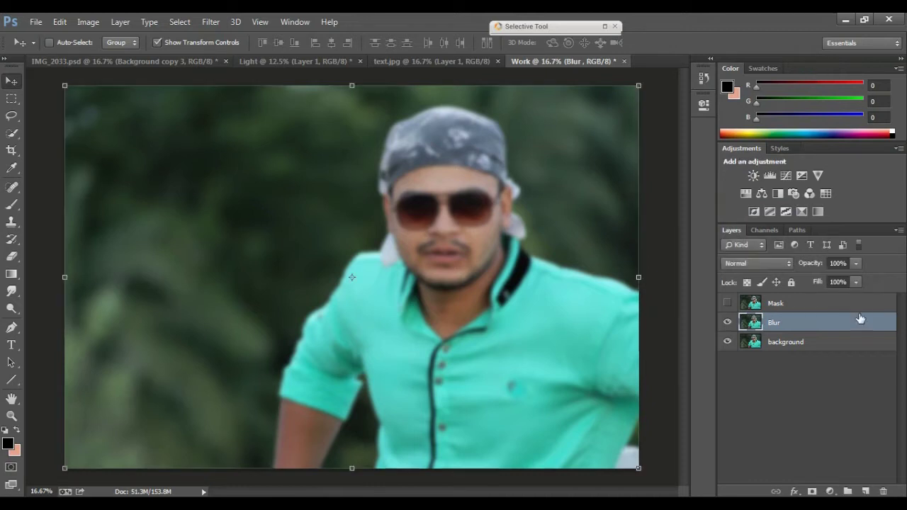
Show the Mask layer, add a white reveal-all layer mask, and zoom to 33.3%
left_click(727, 302)
left_click(758, 304)
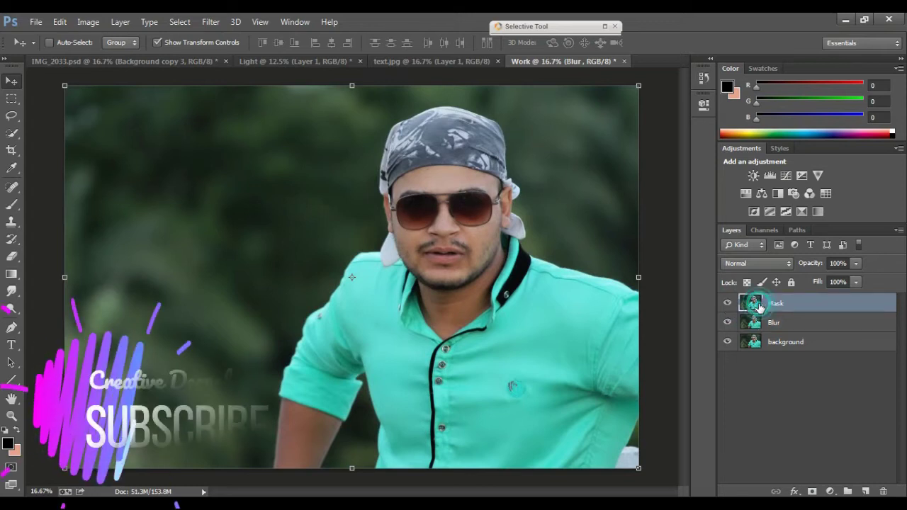
left_click(812, 491)
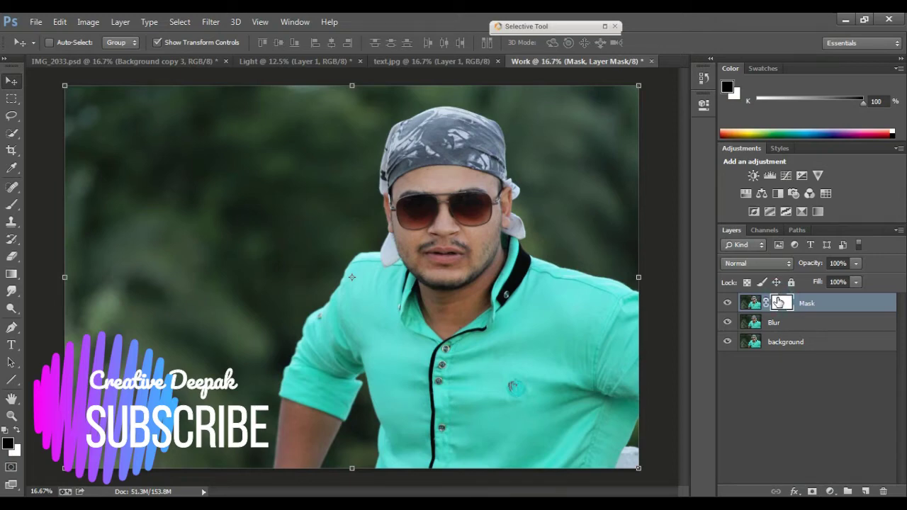
key("ctrl+plus")
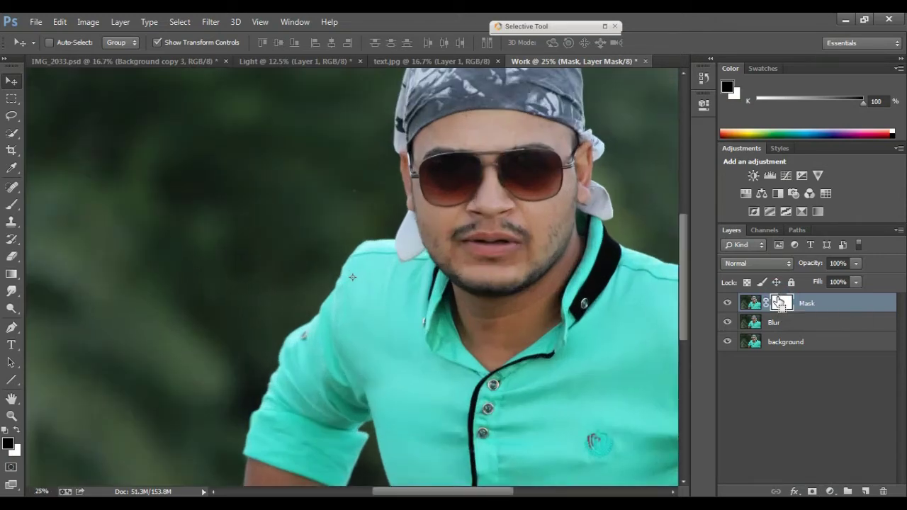
key("ctrl+plus")
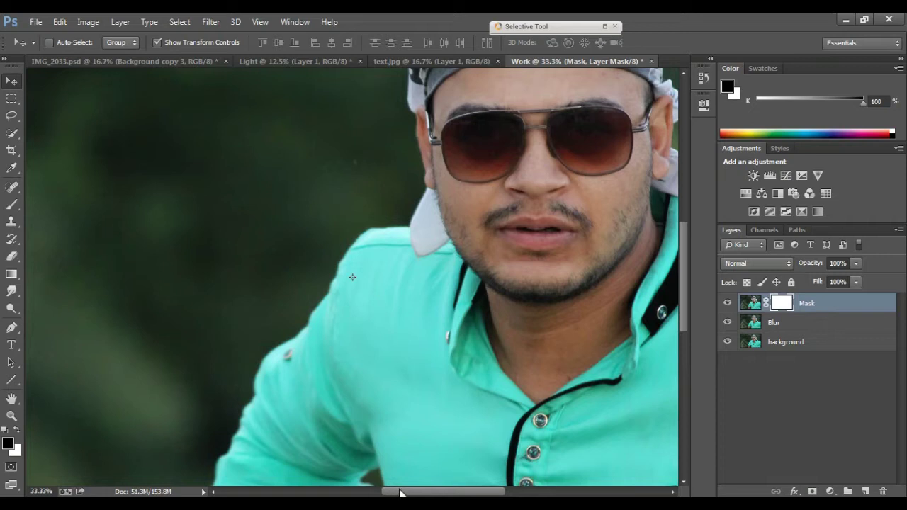
left_click_drag(386, 493, 437, 449)
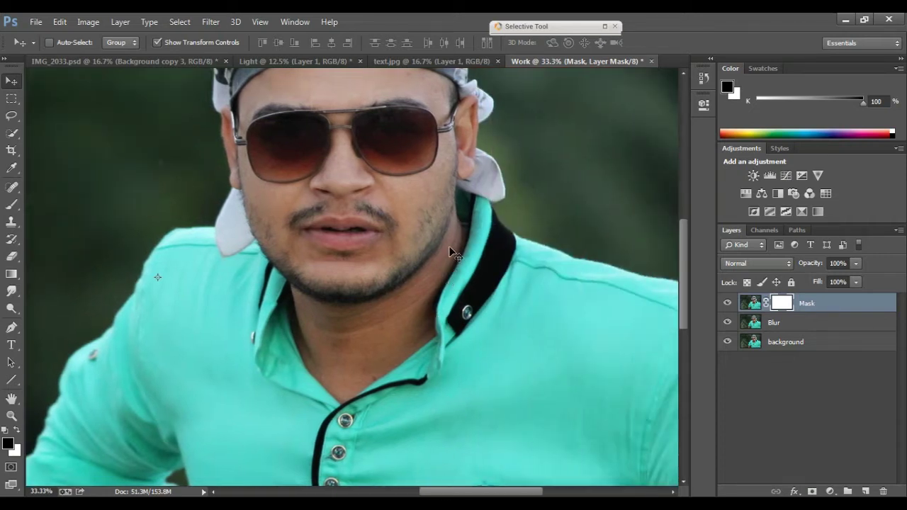
scroll(461, 255, "up", 5)
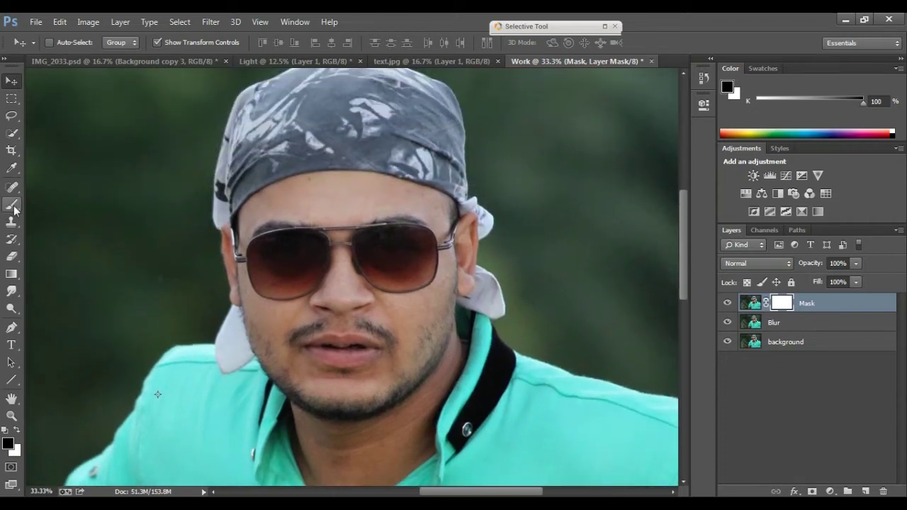
left_click(12, 204)
Set the brush to black, size 100, at 100% opacity
left_click(7, 444)
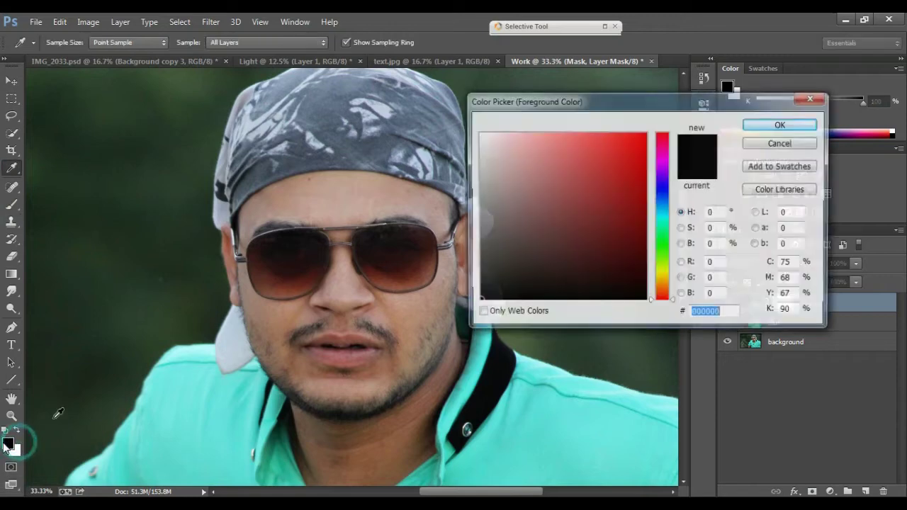
left_click(771, 126)
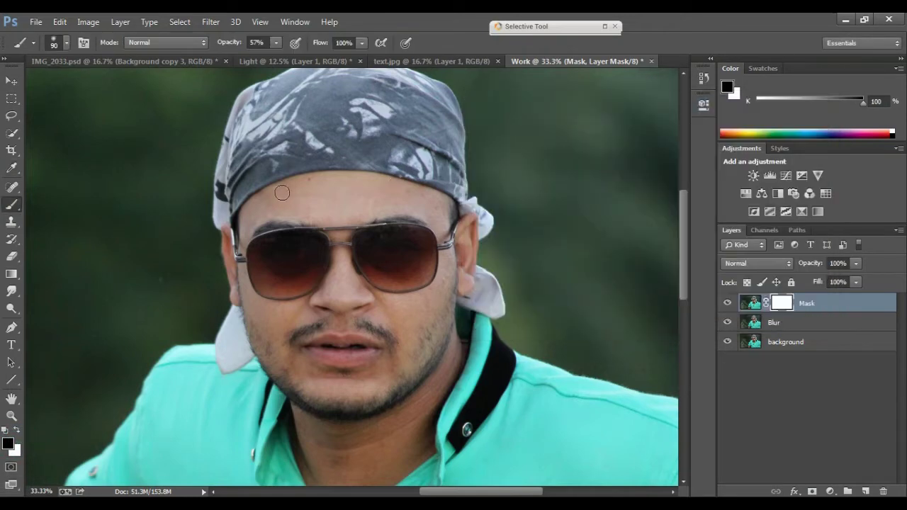
key("bracketright")
key("bracketright")
left_click(278, 44)
left_click_drag(276, 56, 311, 55)
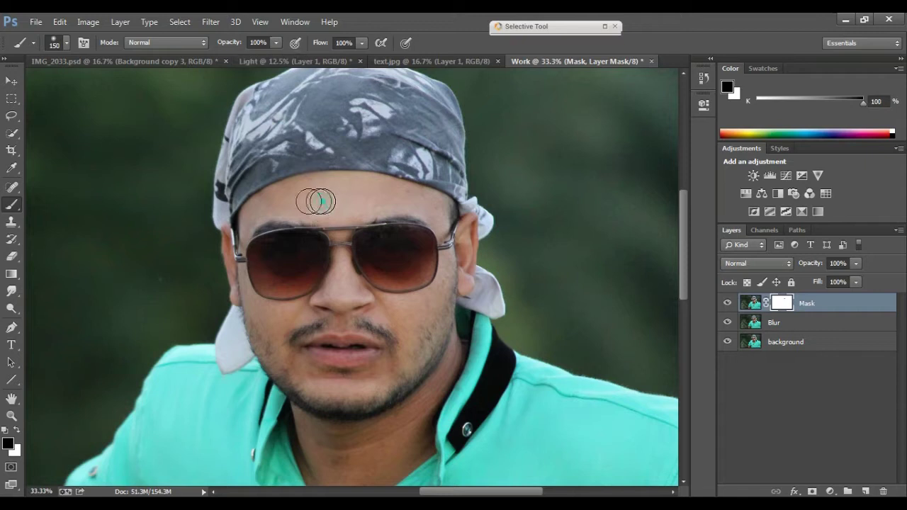
key("bracketleft")
key("bracketleft")
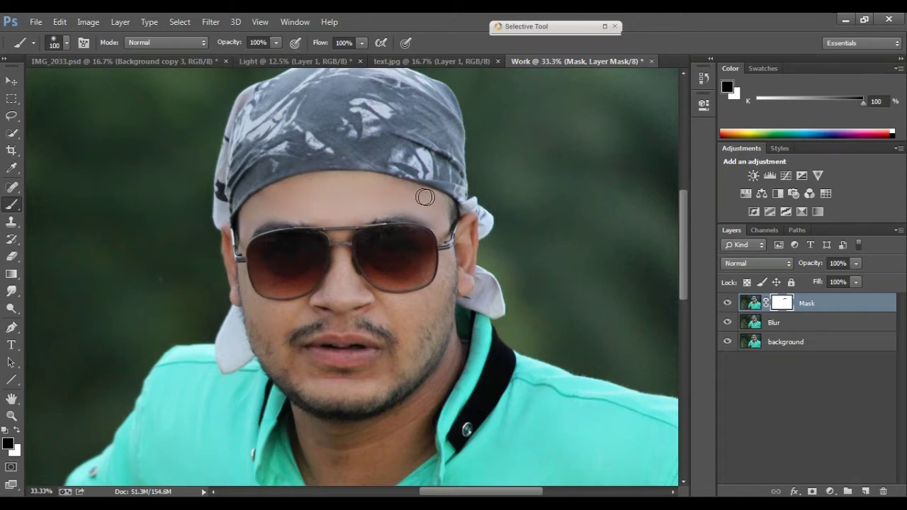
Paint black on the mask across the mouth, chin and face edges
scroll(329, 240, "down", 3)
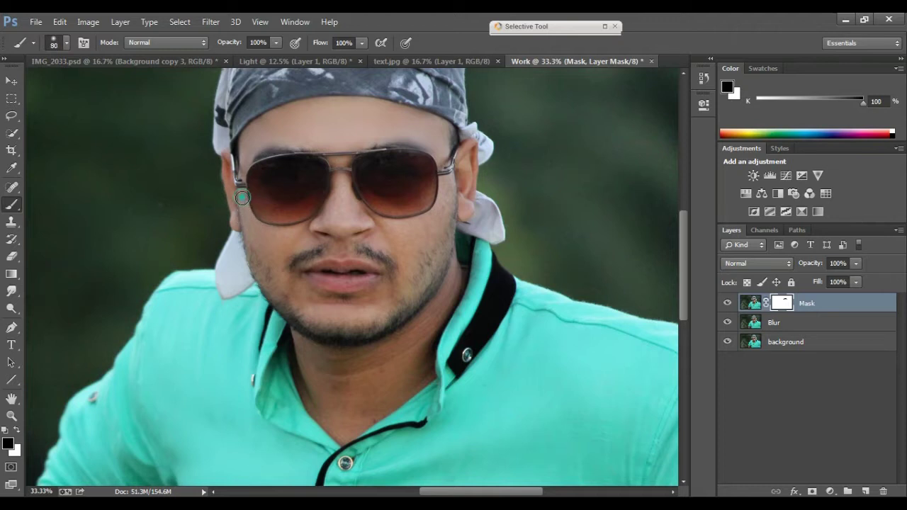
left_click_drag(286, 246, 403, 244)
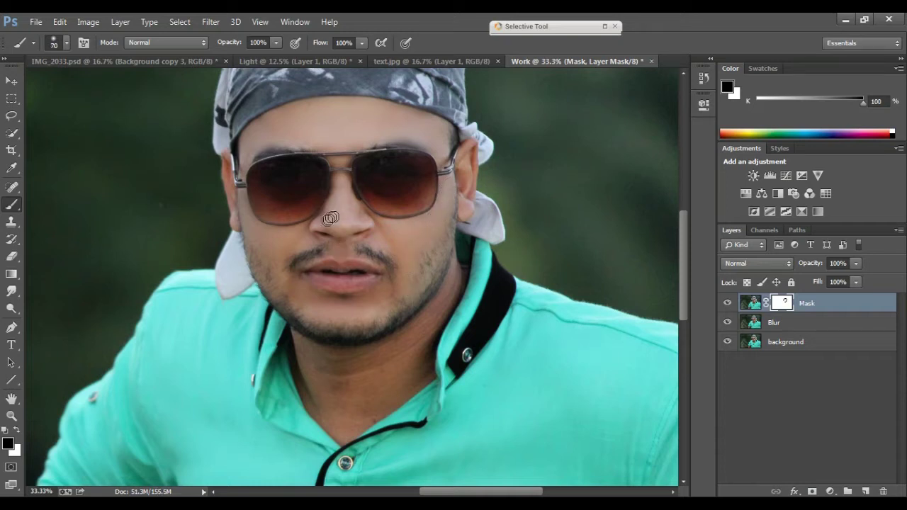
left_click(336, 165)
left_click(244, 164)
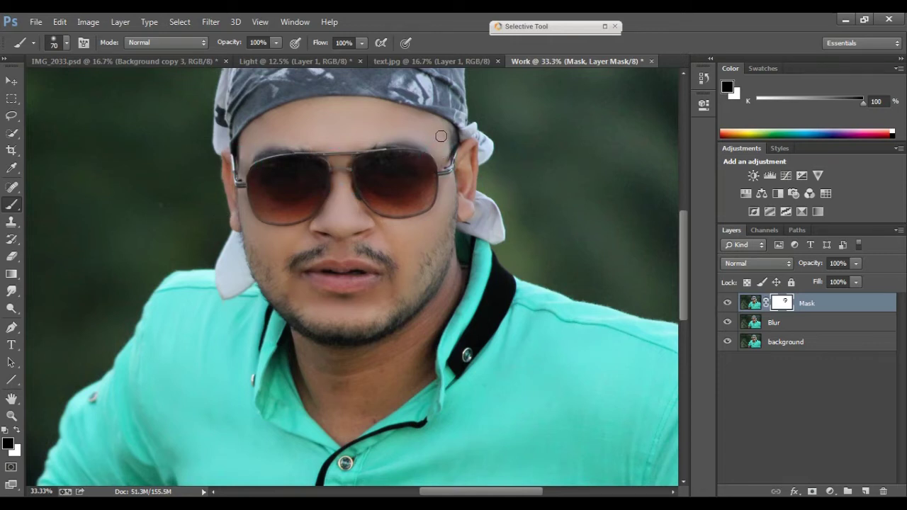
scroll(441, 135, "down", 3)
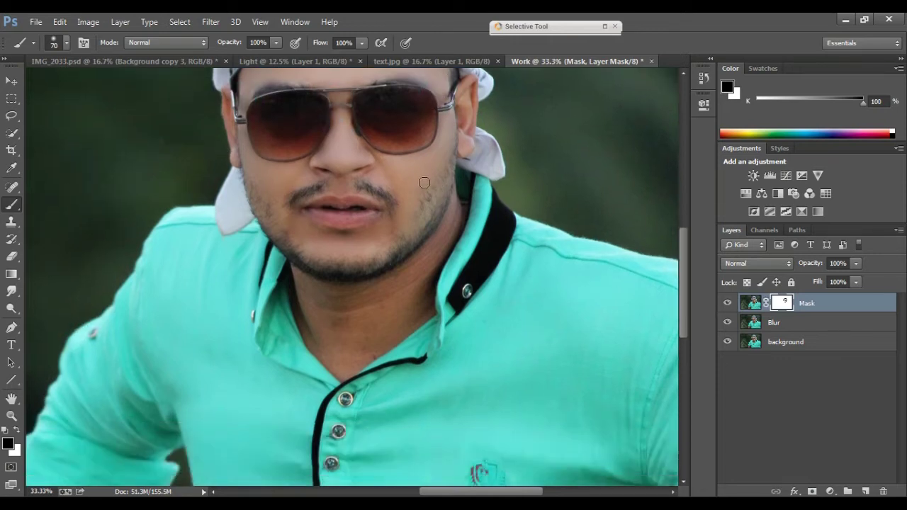
left_click(280, 213)
scroll(330, 259, "down", 3)
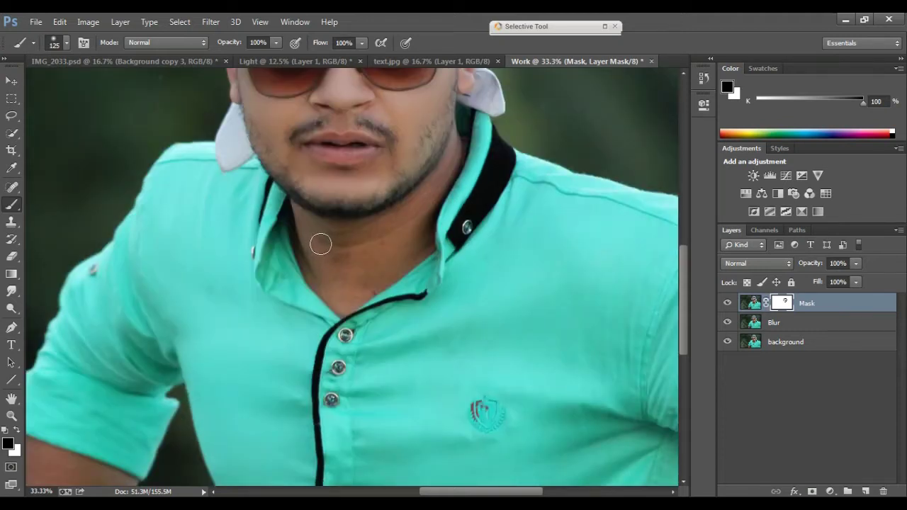
left_click(419, 201)
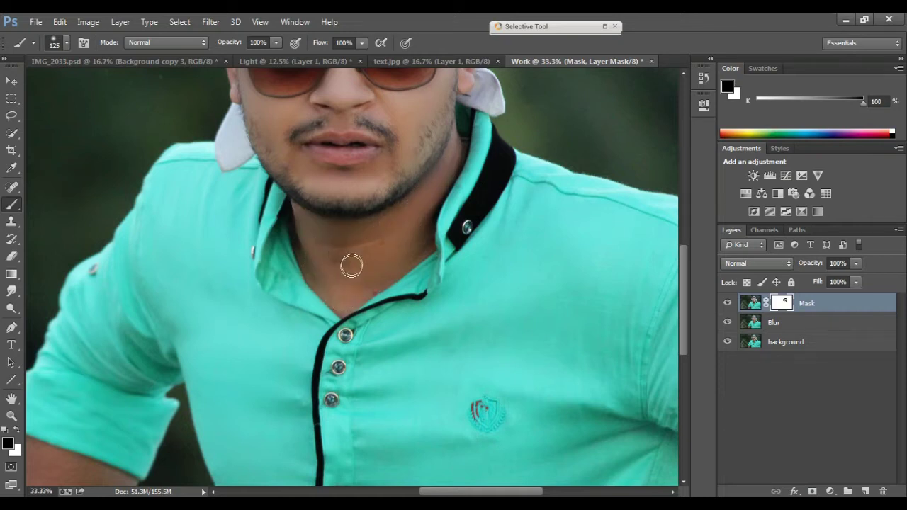
Paint the mask around the right ear with a smaller brush, then add an empty Layer 1
key("bracketleft")
key("bracketleft")
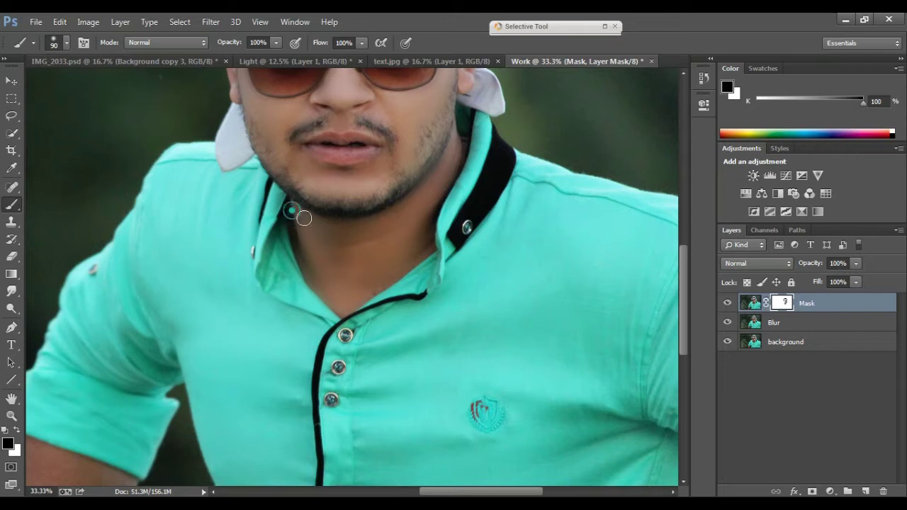
key("ctrl+minus")
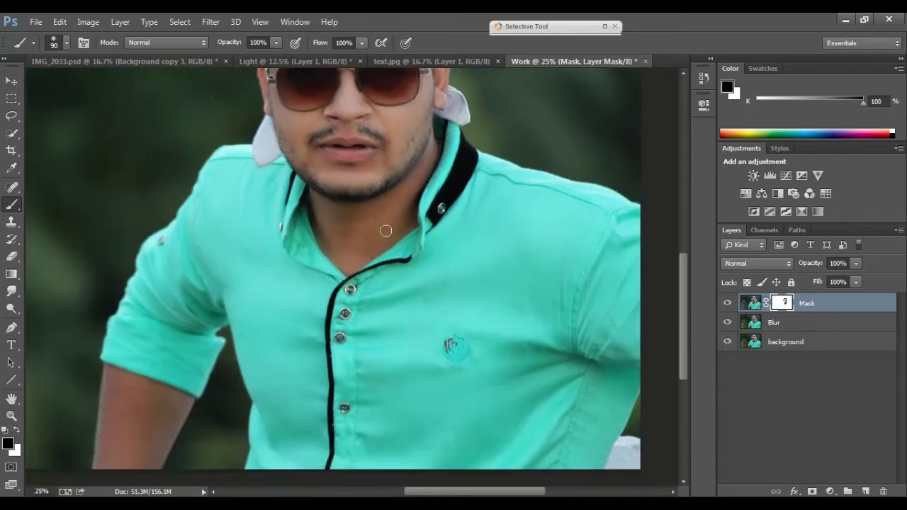
scroll(185, 319, "down", 3)
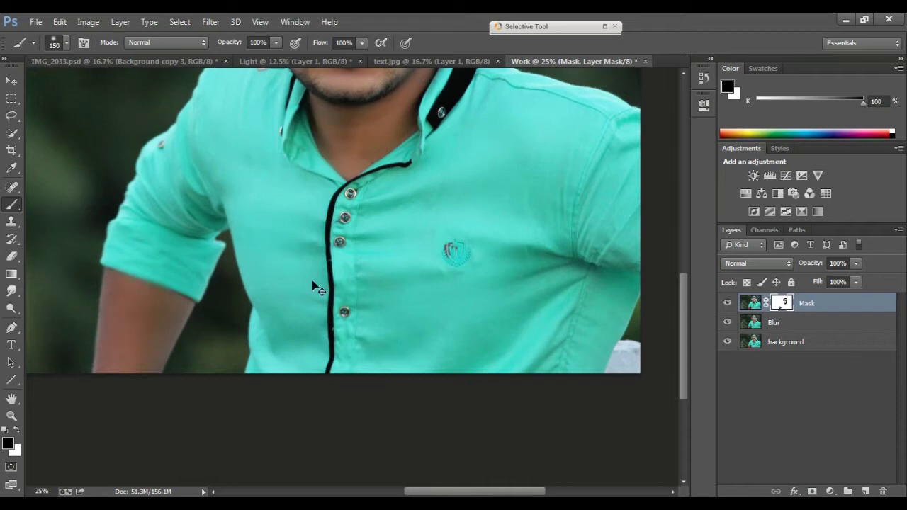
key("ctrl+minus")
key("ctrl+plus")
key("ctrl+plus")
key("bracketleft")
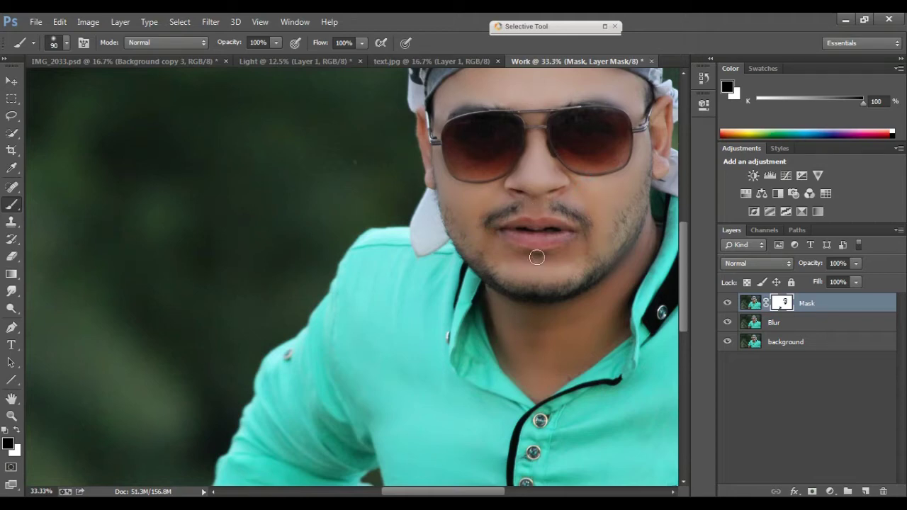
left_click_drag(661, 110, 669, 126)
key("ctrl+minus")
key("ctrl+minus")
key("ctrl+minus")
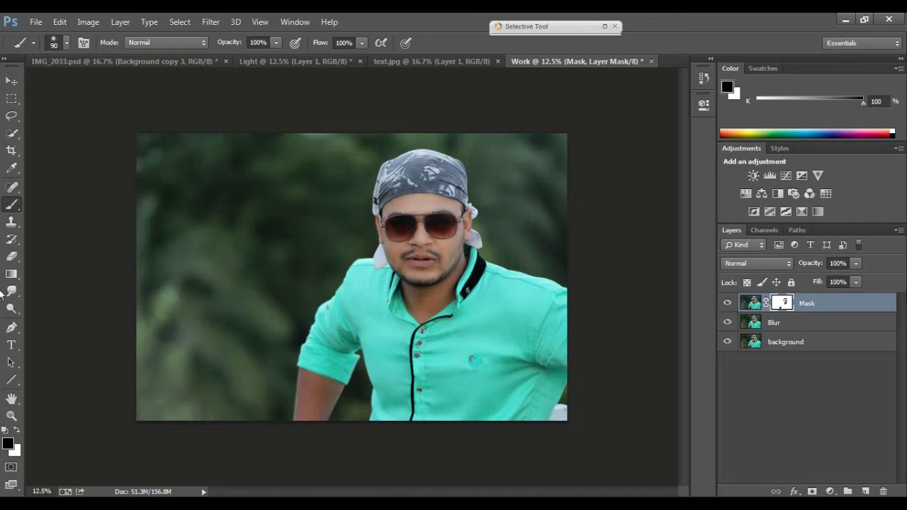
left_click(868, 491)
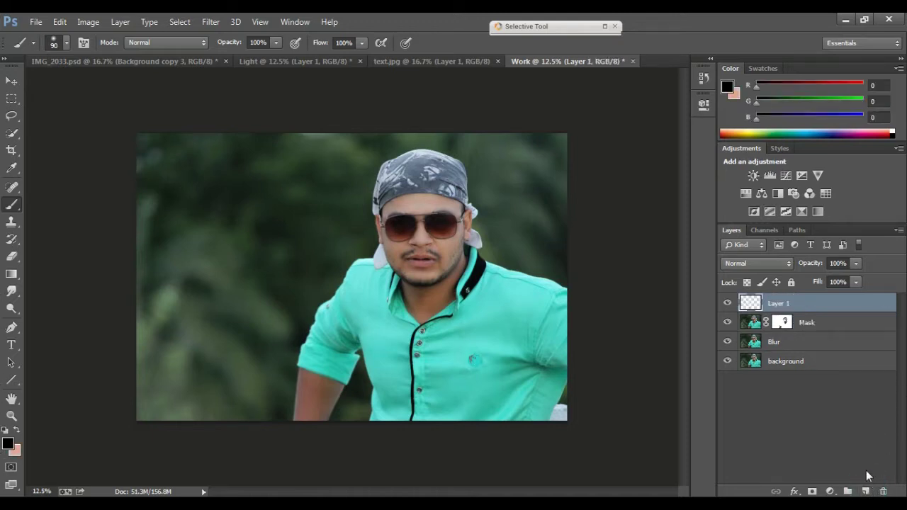
Stamp visible layers into Layer 1 and set Camera Raw Vibrance to +13
key("ctrl+shift+alt+e")
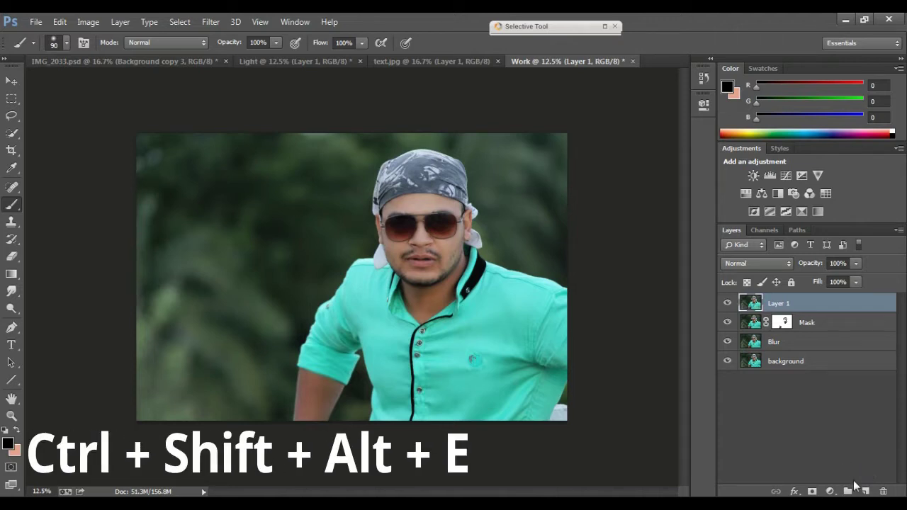
left_click(216, 21)
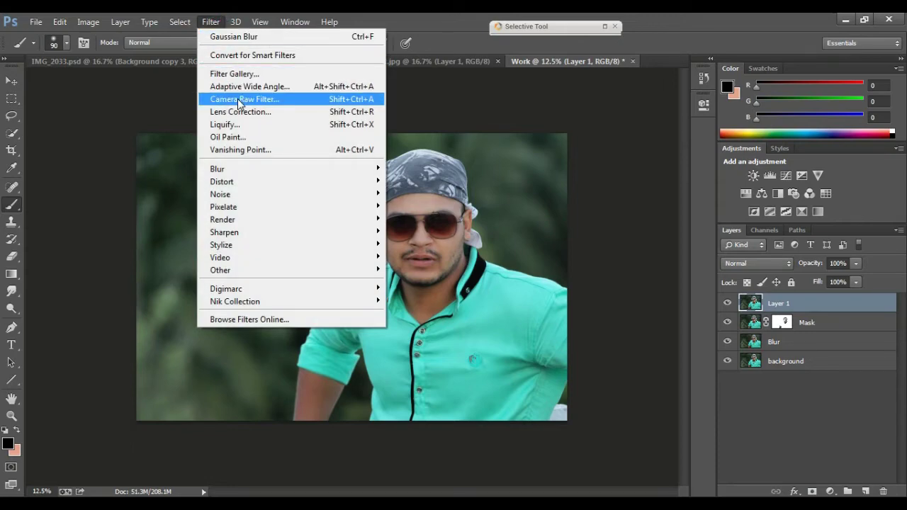
left_click(240, 101)
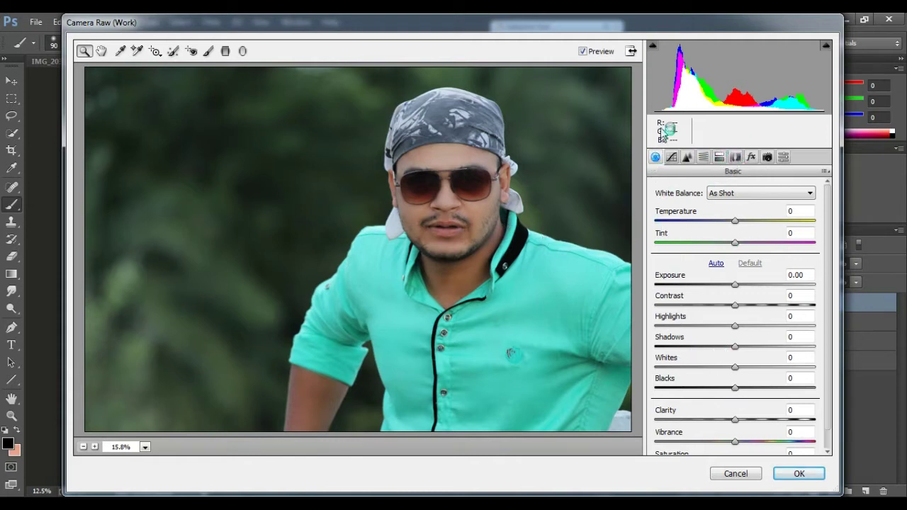
left_click_drag(735, 441, 746, 445)
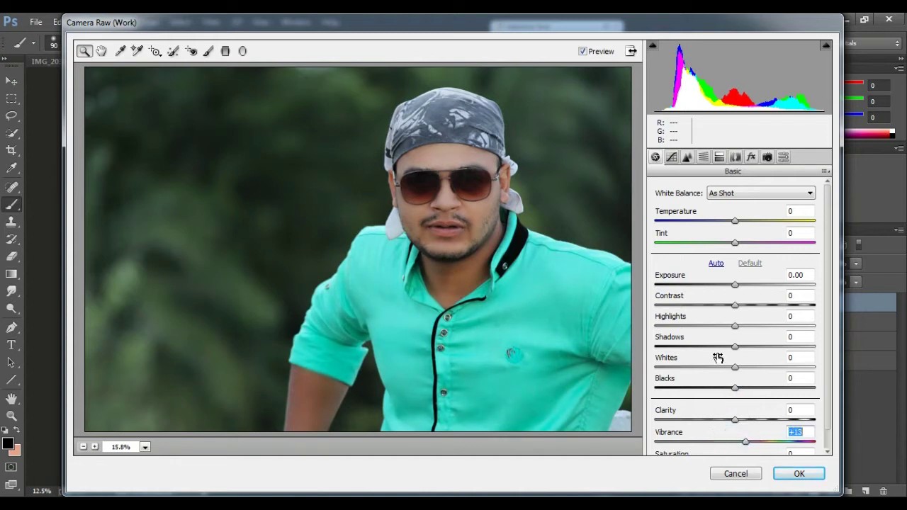
Boost the Greens saturation to +92 in Camera Raw HSL, comparing before and after
left_click(703, 158)
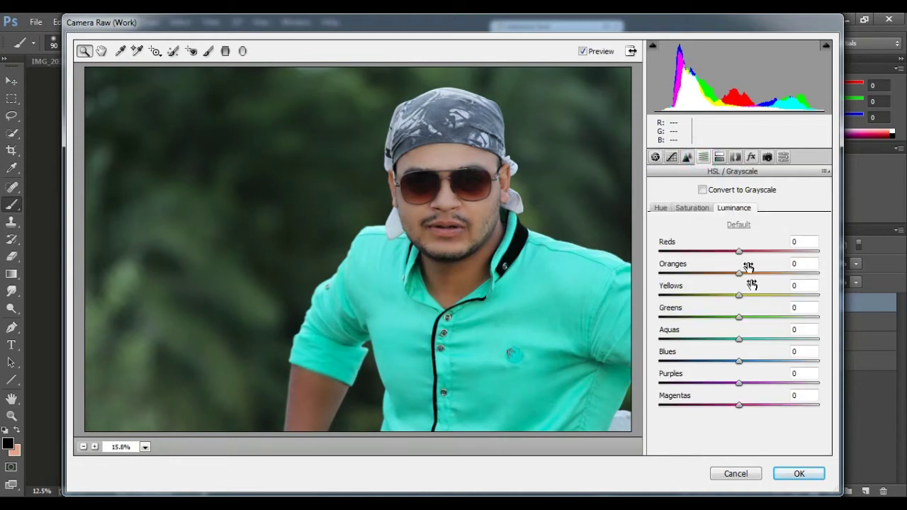
left_click(688, 211)
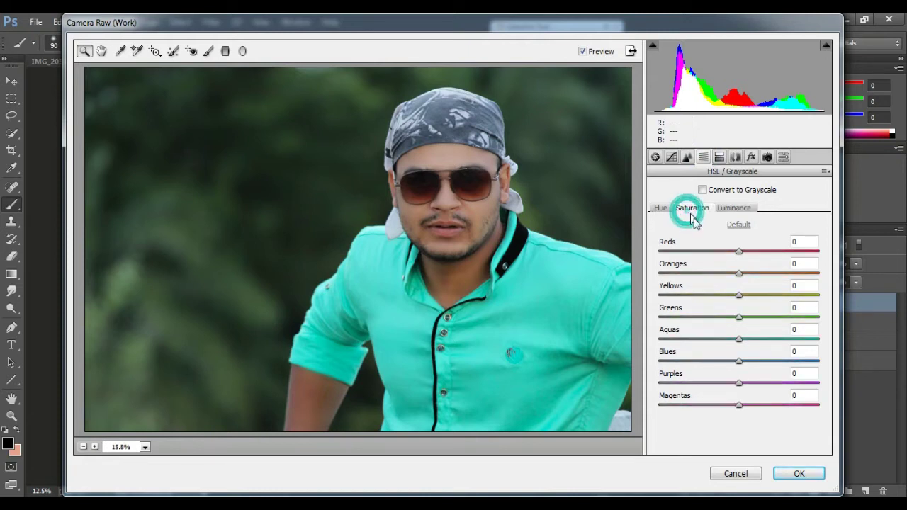
left_click_drag(739, 317, 814, 319)
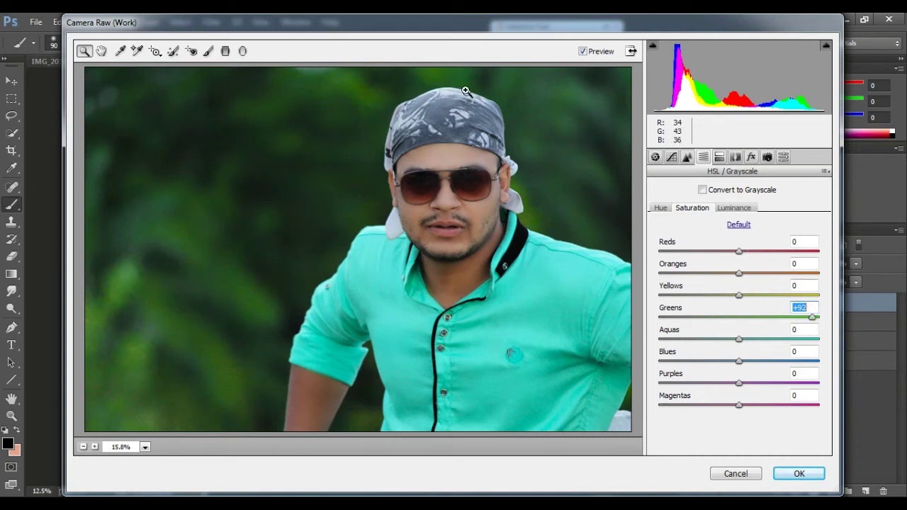
left_click(583, 51)
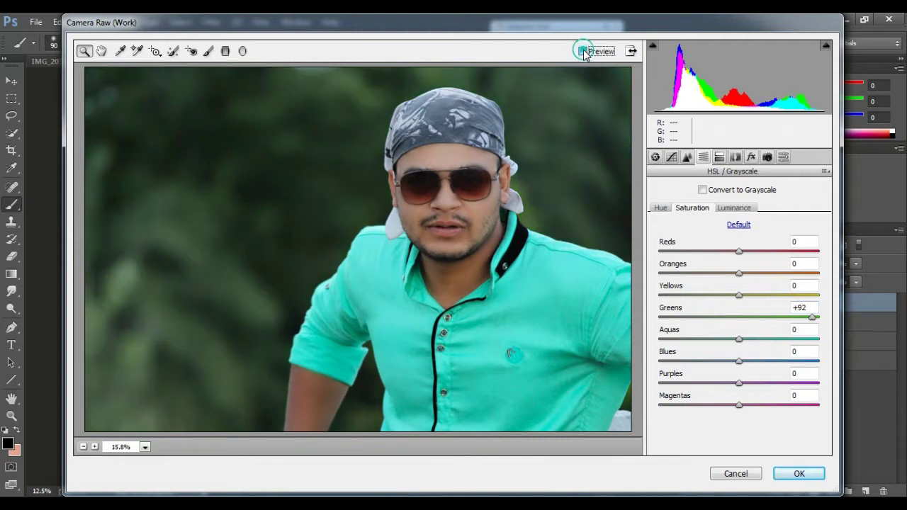
left_click(583, 51)
left_click(583, 52)
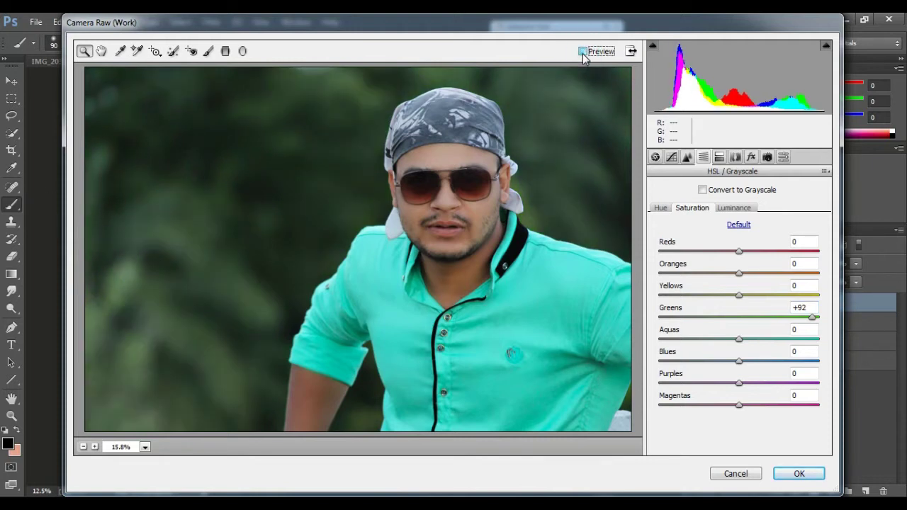
Brighten the Greens luminance to +33, keeping hue at 0, and apply the Camera Raw filter
left_click(661, 208)
left_click(734, 207)
left_click_drag(739, 317, 766, 318)
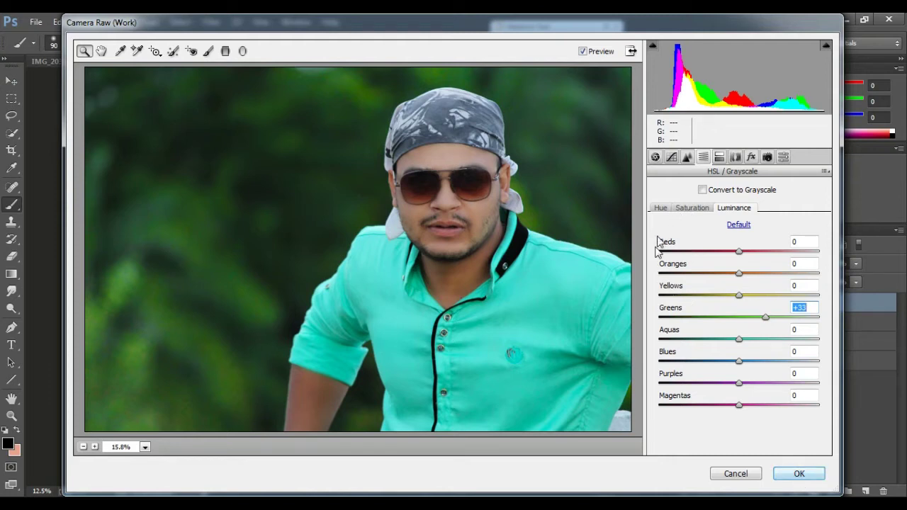
left_click(660, 208)
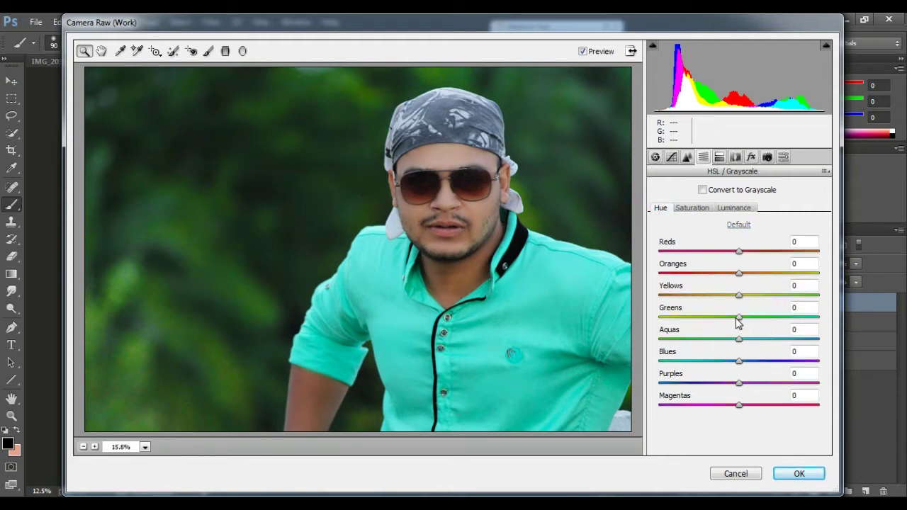
mouse_move(738, 317)
left_mouse_down()
mouse_move(770, 319)
mouse_move(732, 324)
left_mouse_up()
left_click(738, 225)
left_click(701, 208)
left_click(732, 208)
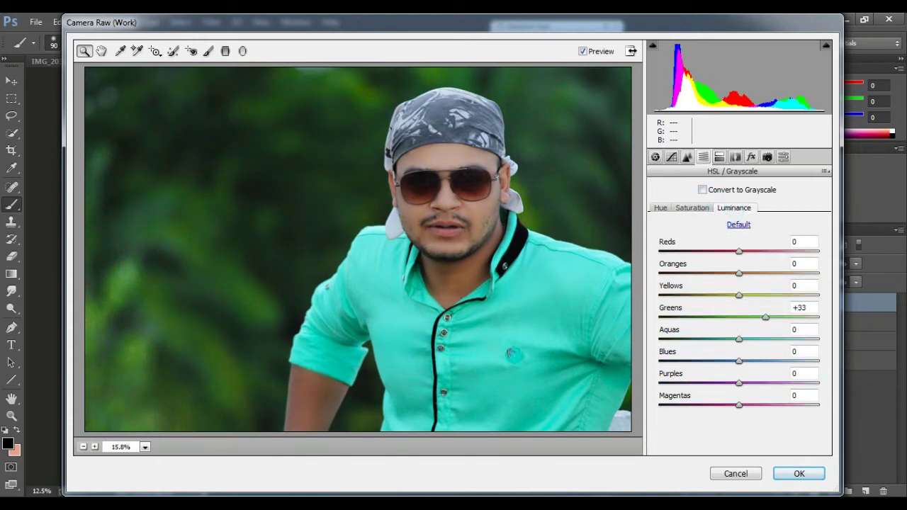
left_click(800, 475)
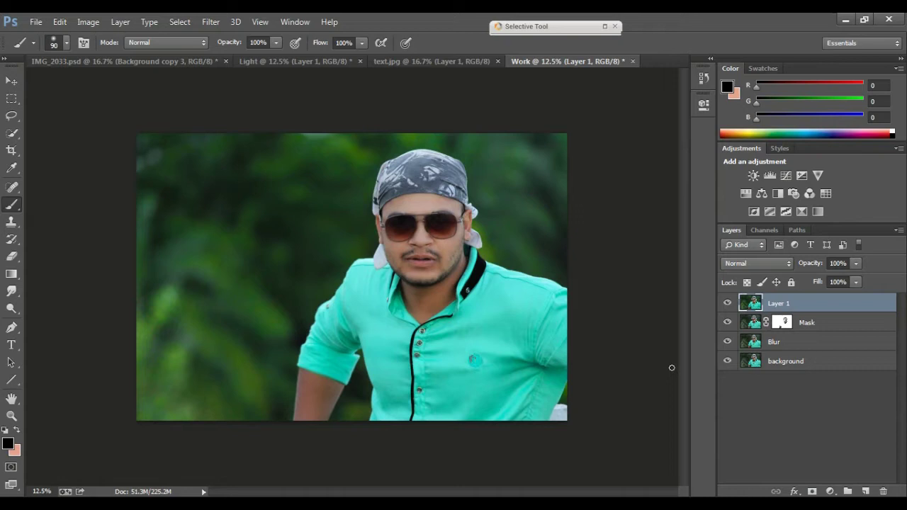
Stamp visible layers into new Layer 2 and apply Color Efex Pro 4 Foliage, Method 3, at 41%
left_click(863, 491)
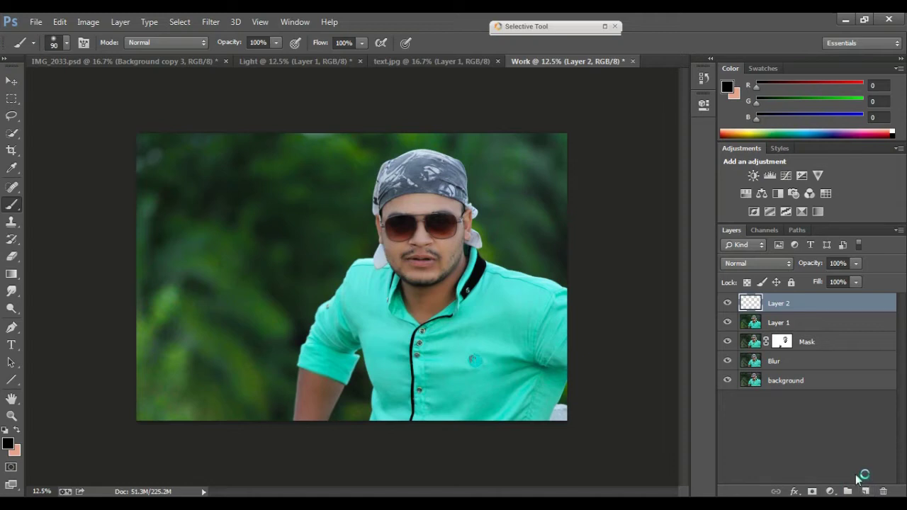
key("ctrl+shift+alt+e")
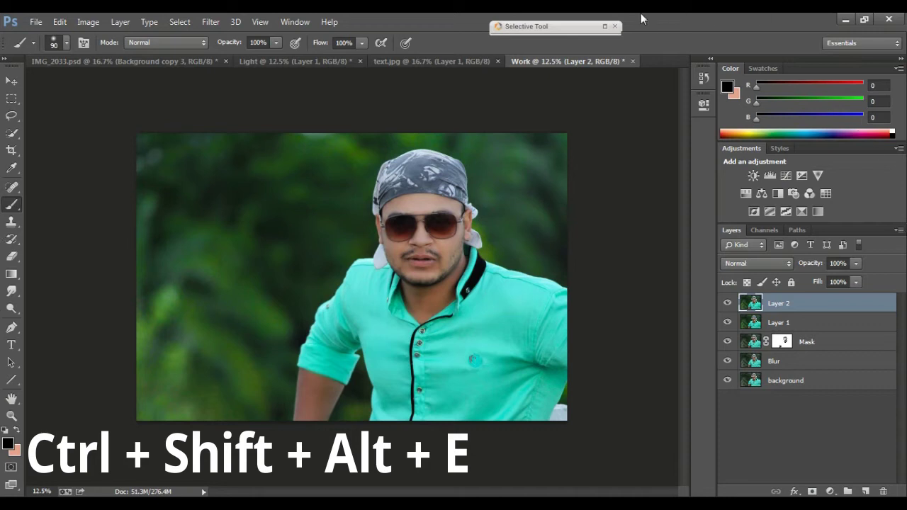
left_click(213, 21)
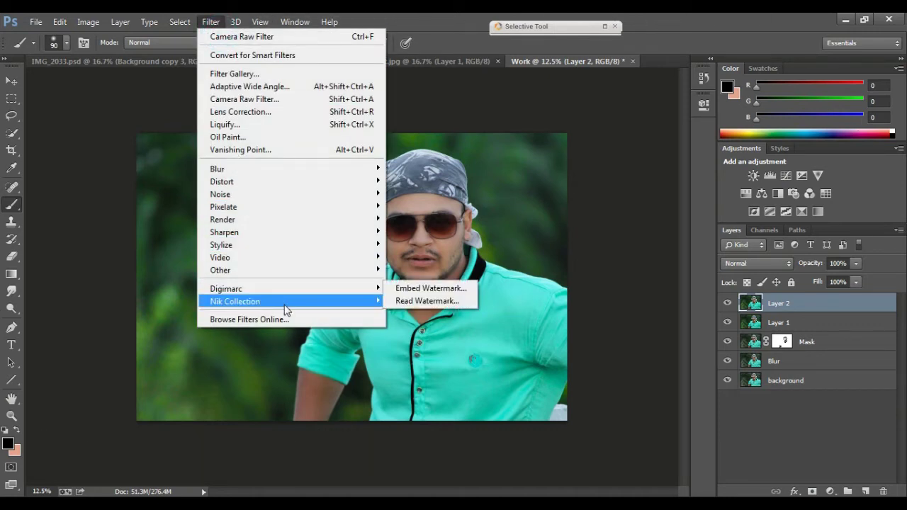
mouse_move(235, 301)
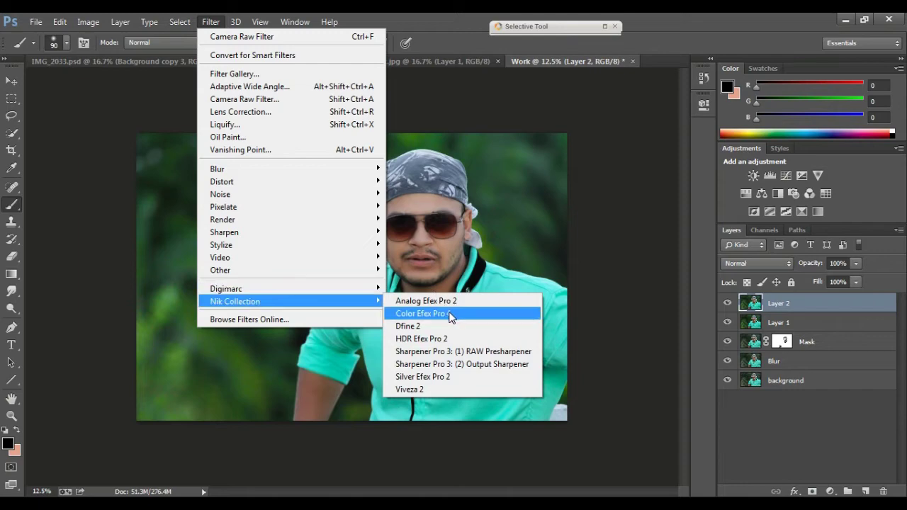
left_click(450, 315)
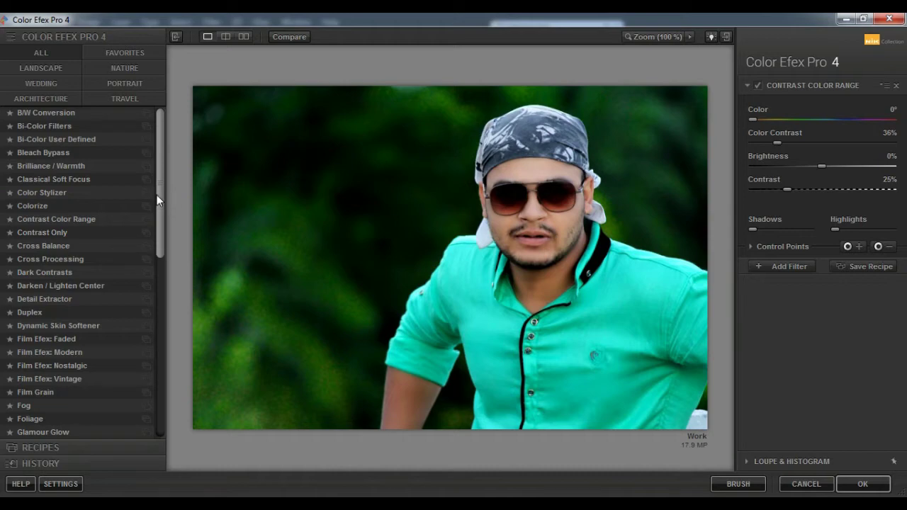
scroll(156, 195, "down", 2)
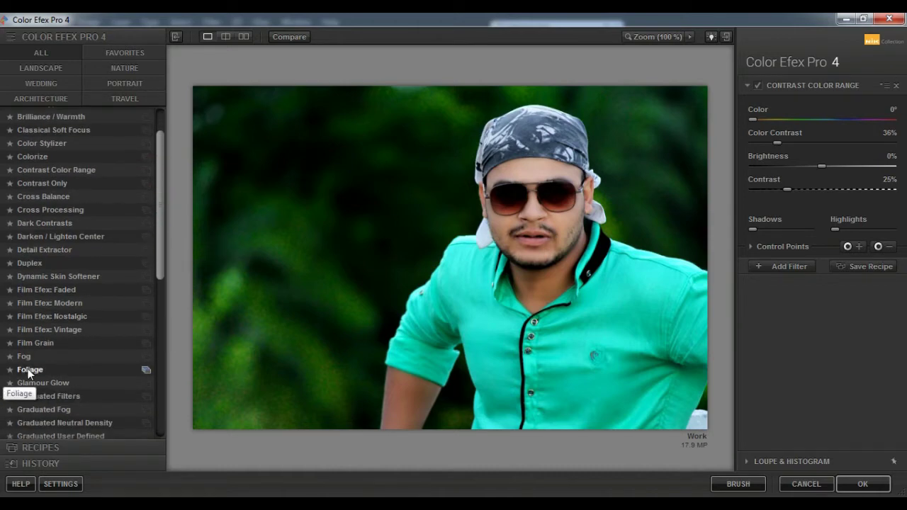
left_click(28, 370)
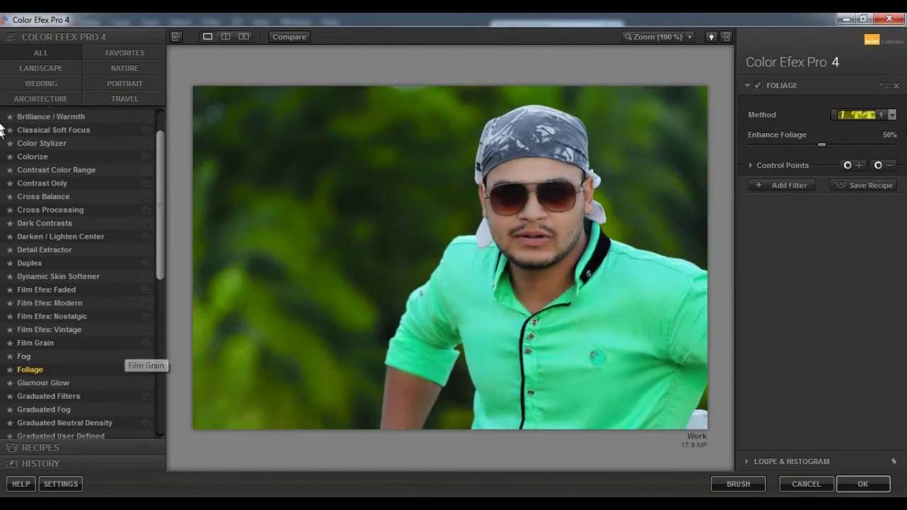
left_click(874, 115)
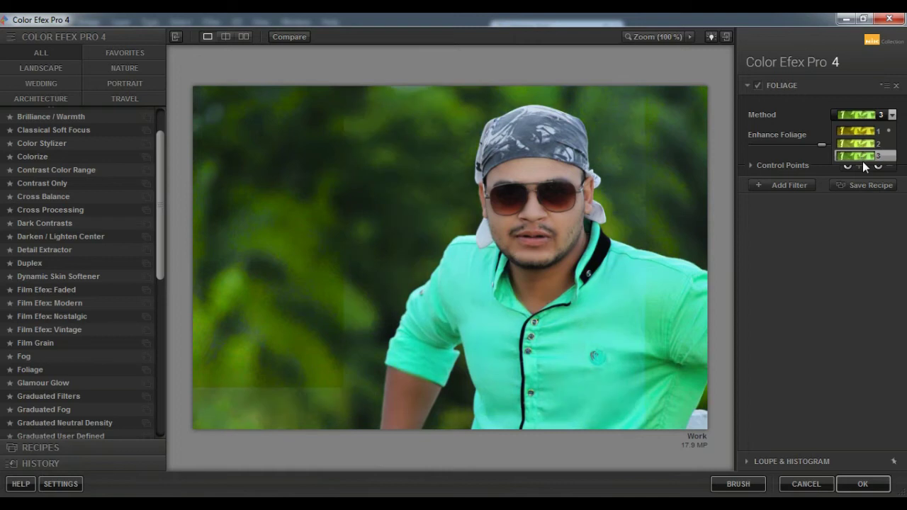
left_click(862, 161)
left_click_drag(820, 144, 814, 146)
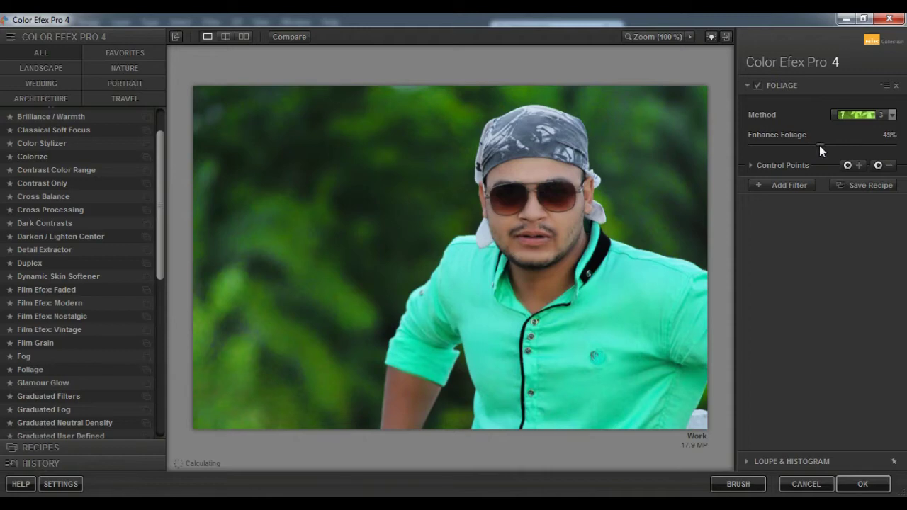
left_click(870, 488)
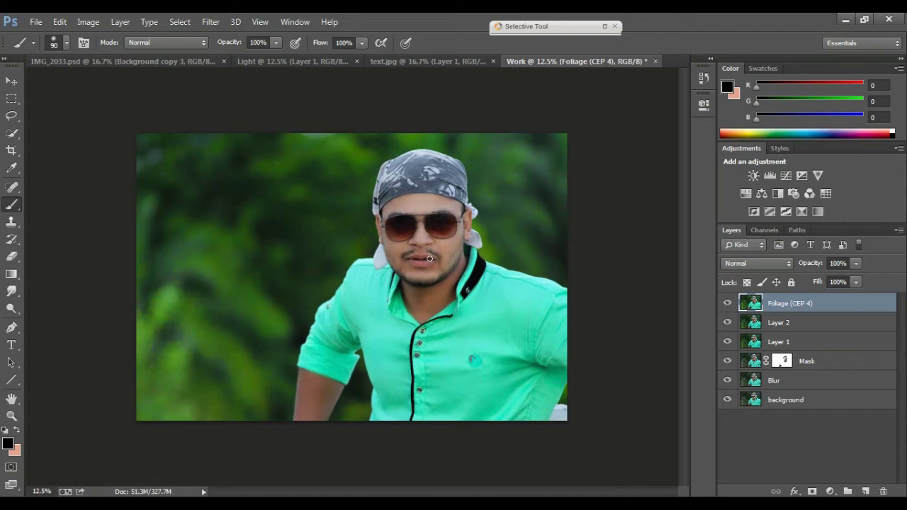
Raise Camera Raw luminance noise reduction to 48 and increase the sharpening amount
left_click(728, 304)
left_click(728, 305)
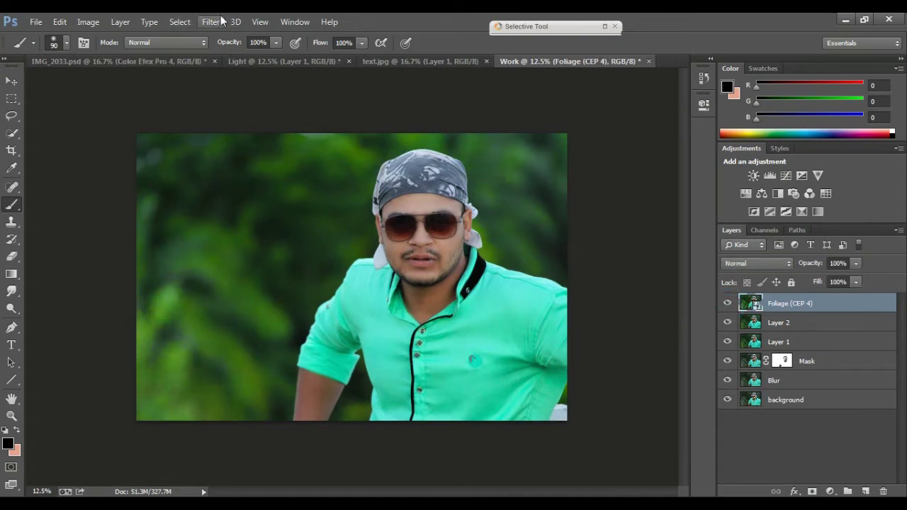
left_click(219, 21)
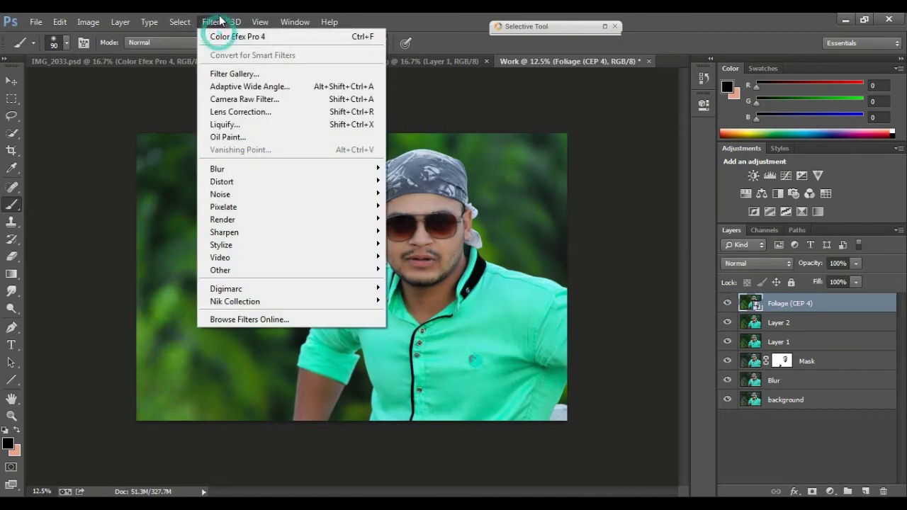
left_click(238, 96)
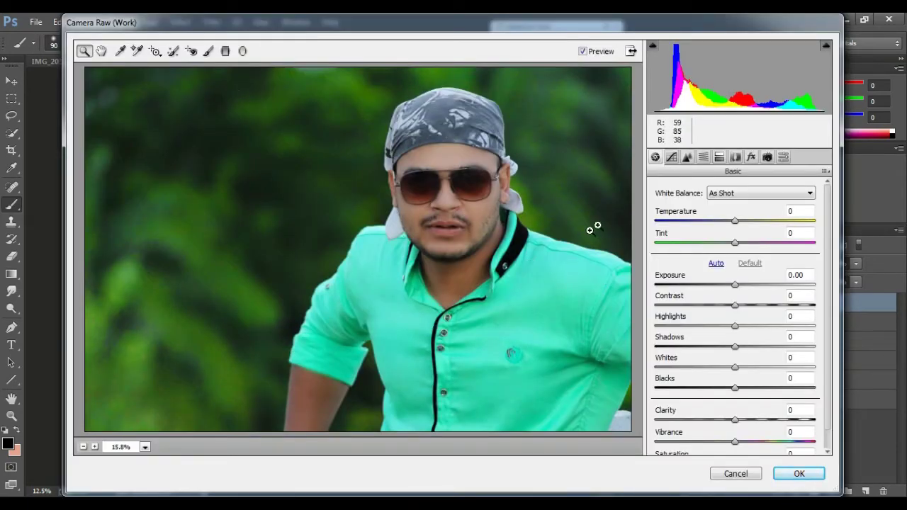
left_click(687, 156)
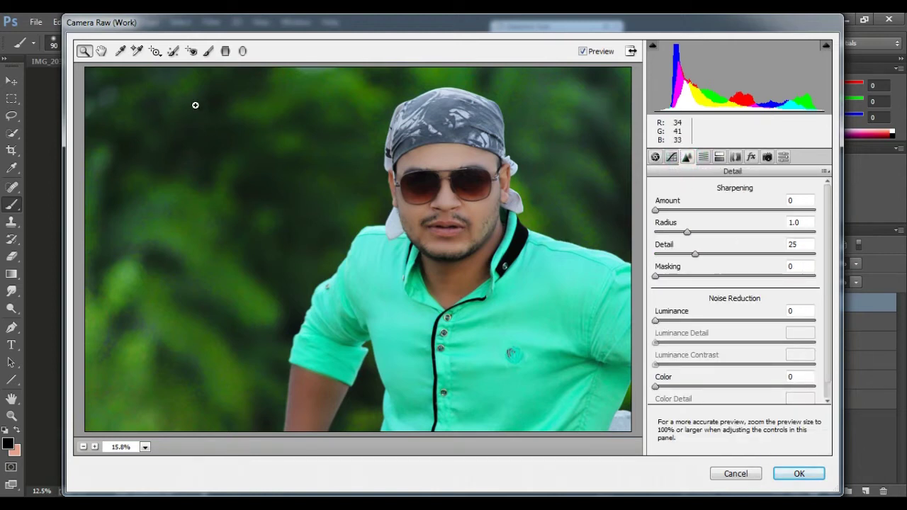
mouse_move(655, 320)
left_mouse_down()
mouse_move(719, 321)
mouse_move(672, 324)
mouse_move(686, 323)
left_mouse_up()
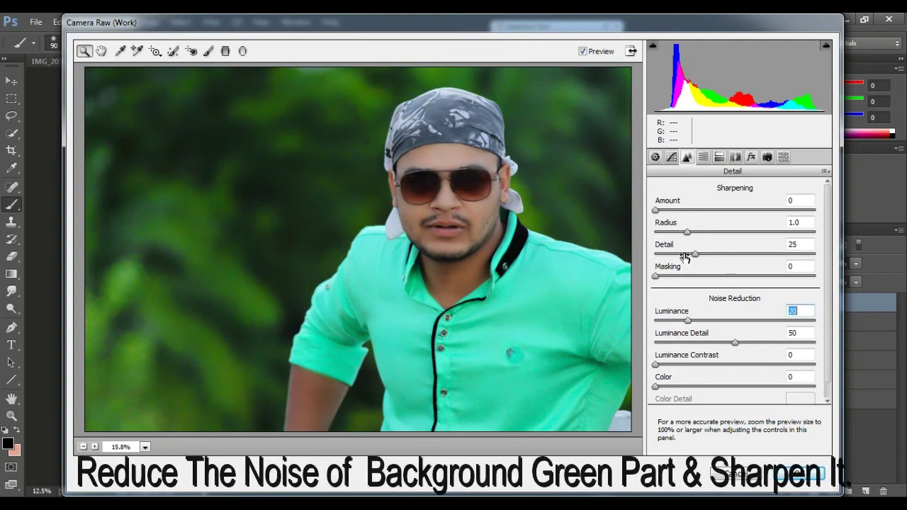
mouse_move(657, 212)
left_mouse_down()
mouse_move(709, 211)
mouse_move(698, 211)
left_mouse_up()
mouse_move(686, 321)
left_mouse_down()
mouse_move(699, 323)
mouse_move(664, 321)
mouse_move(730, 323)
left_mouse_up()
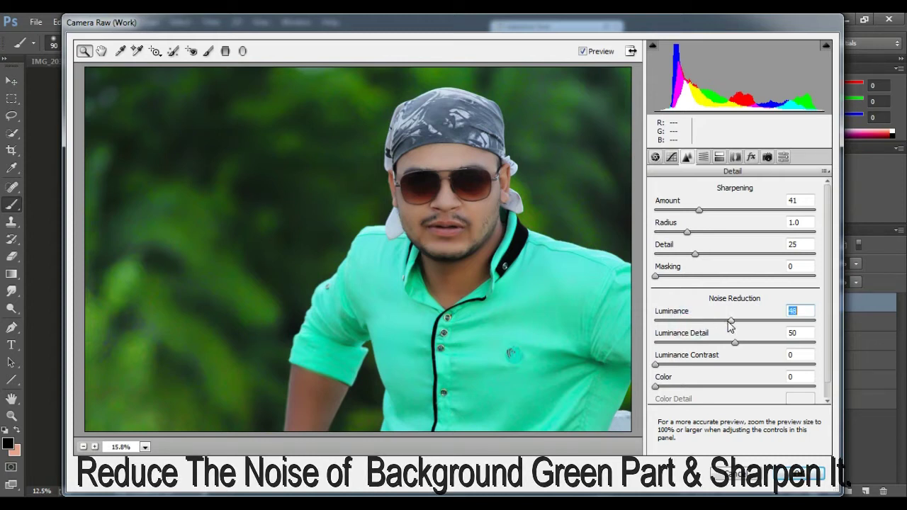
left_click_drag(698, 210, 720, 210)
Set Camera Raw Contrast to +18, apply, and compare the Foliage layer on and off
left_click(659, 158)
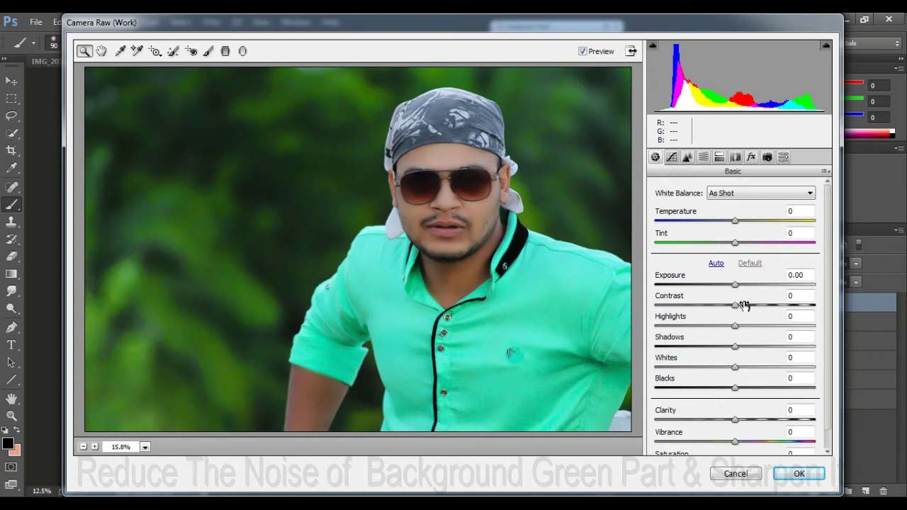
mouse_move(737, 305)
left_mouse_down()
mouse_move(757, 311)
mouse_move(741, 315)
left_mouse_up()
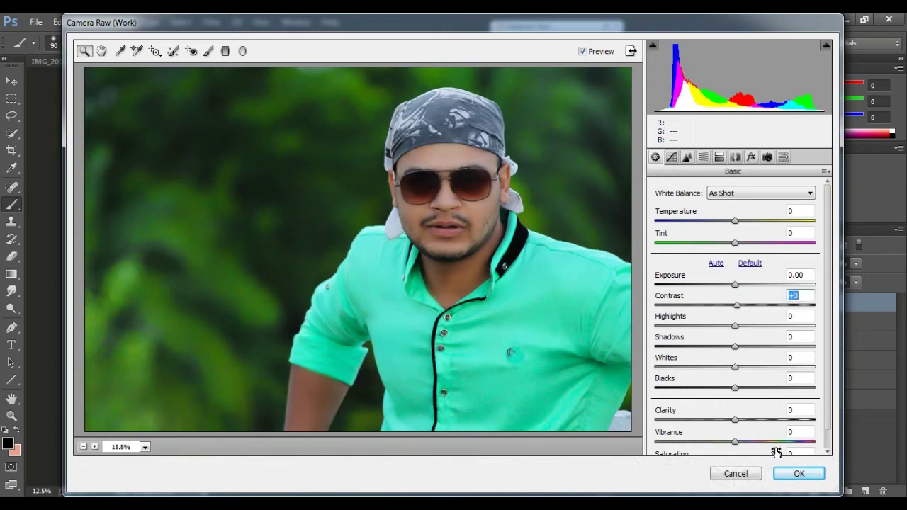
left_click(800, 473)
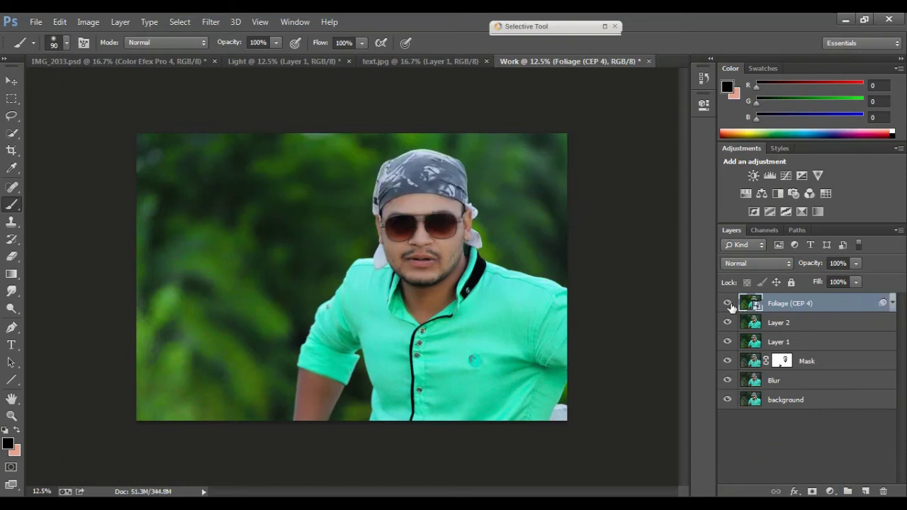
left_click(727, 303)
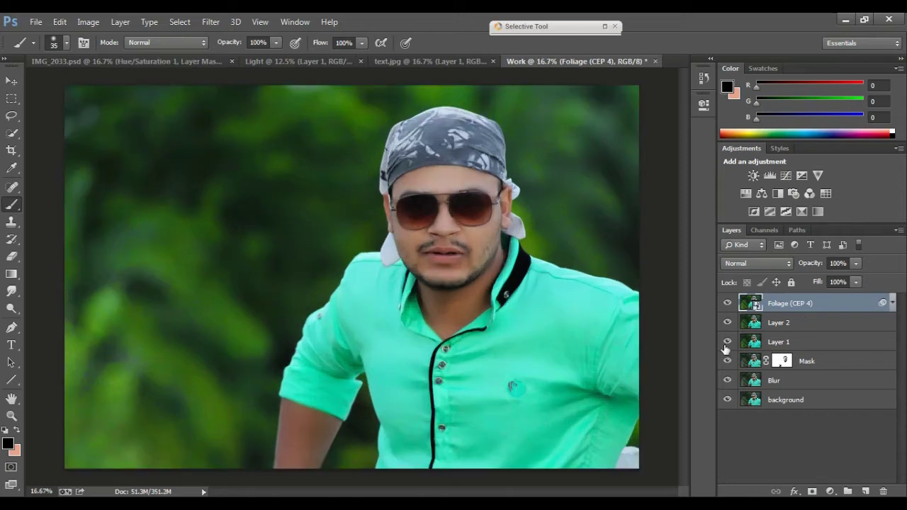
Create Layer 3 on top and stamp all visible layers into it with Ctrl+Shift+Alt+E
left_click(865, 492)
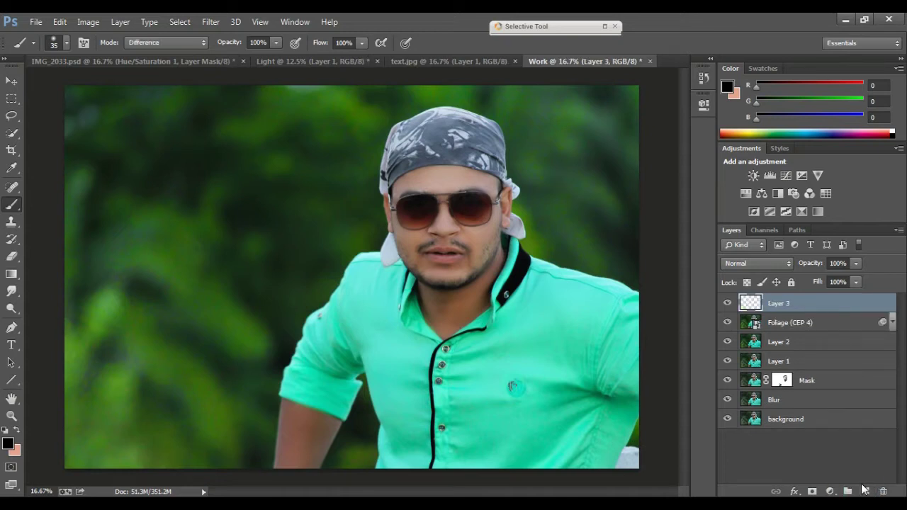
left_click(799, 310)
key("ctrl+shift+alt+e")
Apply Color Efex Pro 4 Contrast Color Range to Layer 3 with Color 34° and Color Contrast 77%
left_click(204, 21)
mouse_move(235, 301)
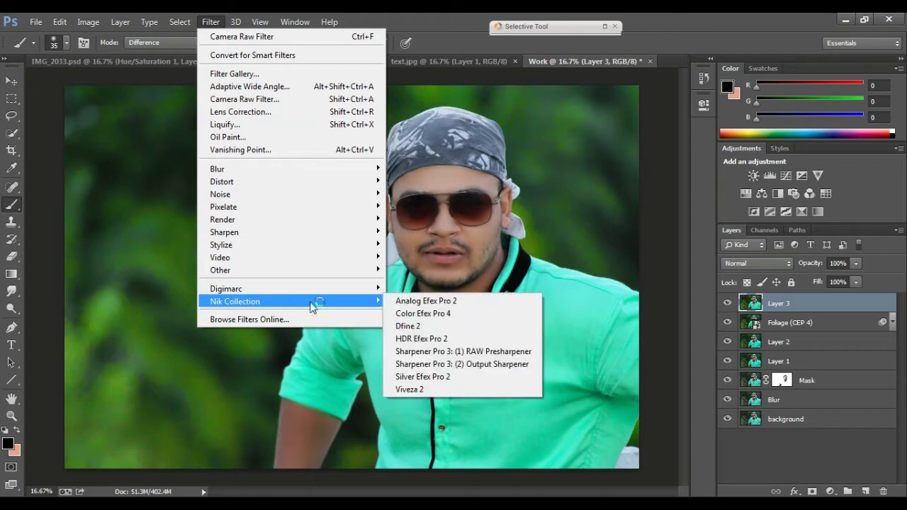
left_click(421, 314)
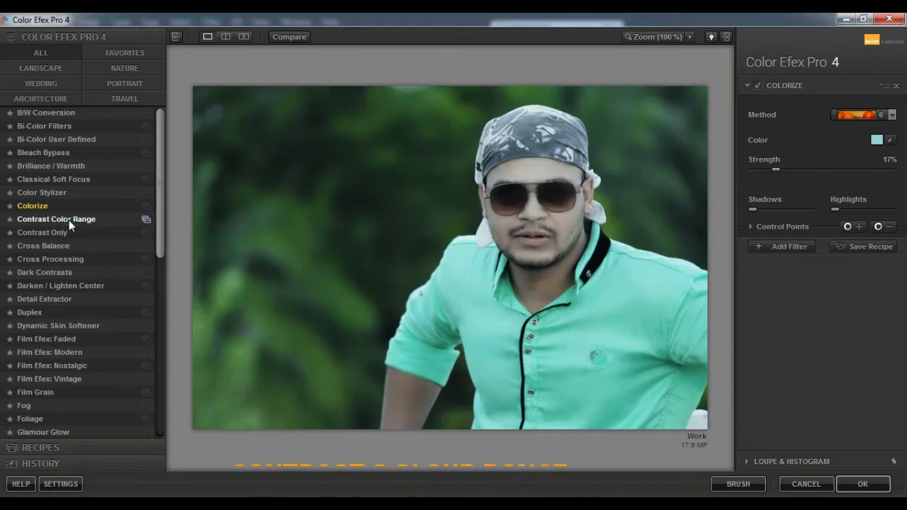
left_click(69, 220)
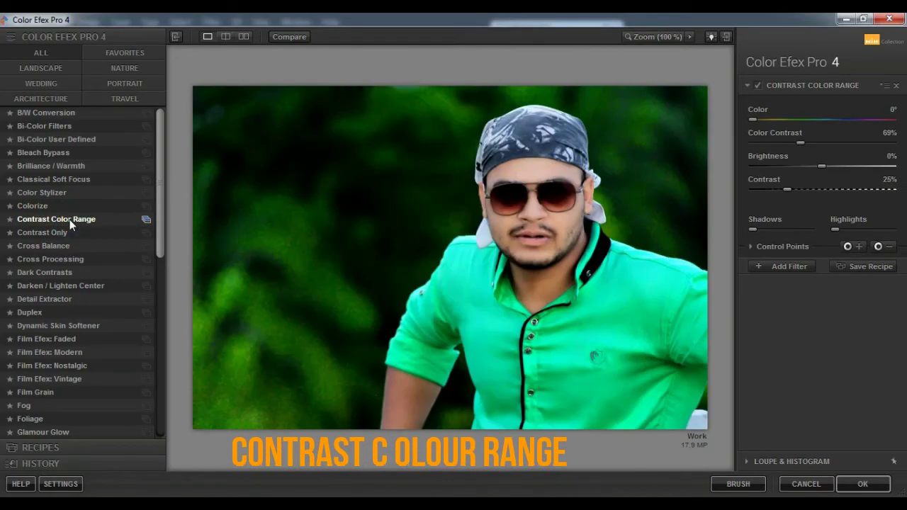
left_click_drag(754, 119, 775, 118)
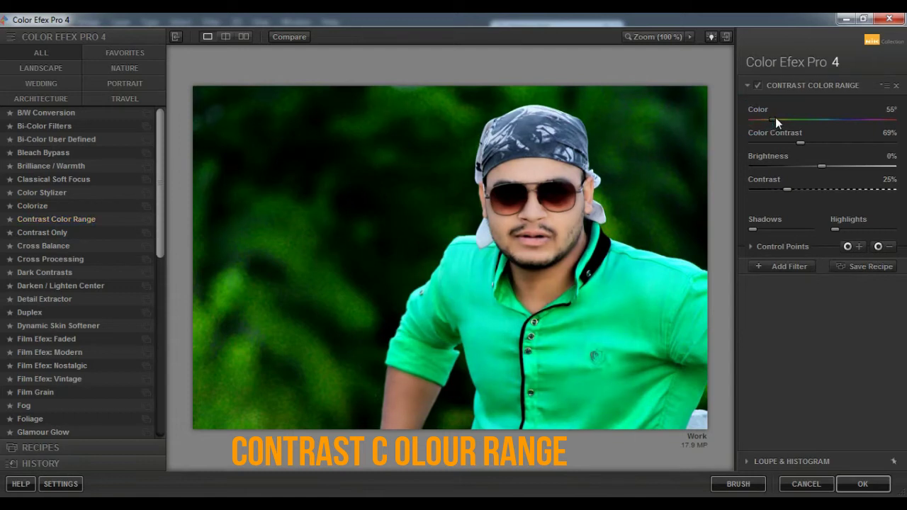
left_click_drag(769, 119, 766, 119)
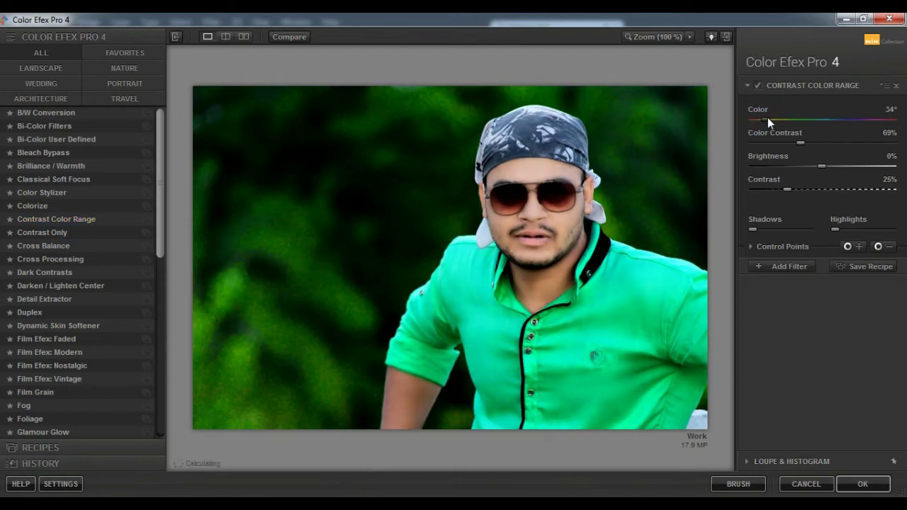
left_click(799, 143)
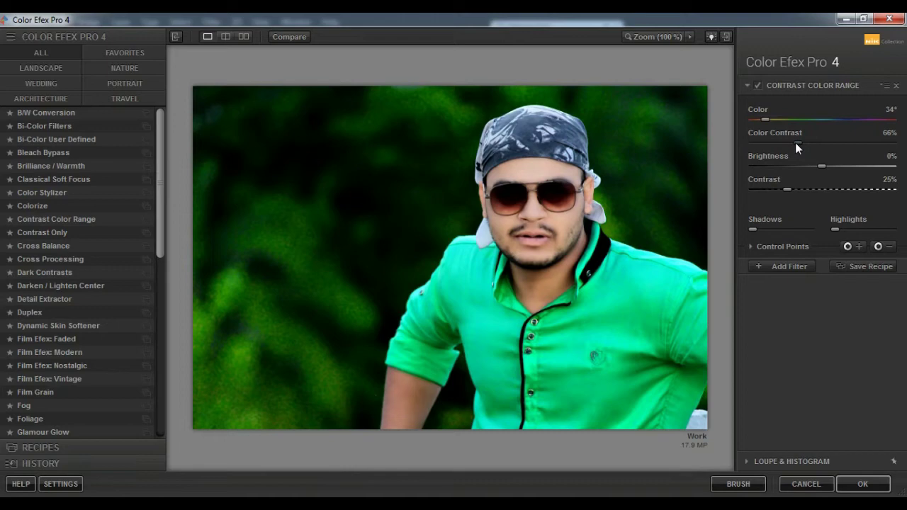
left_click_drag(795, 142, 803, 141)
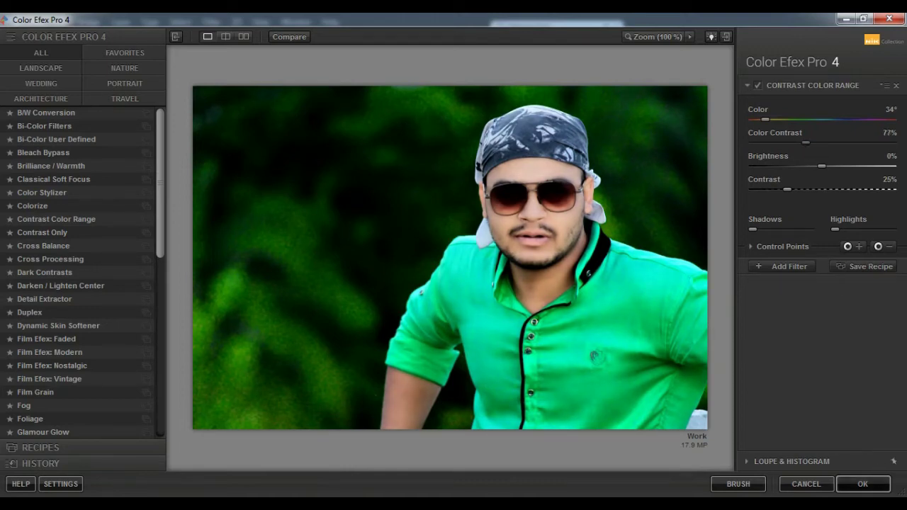
left_click(872, 491)
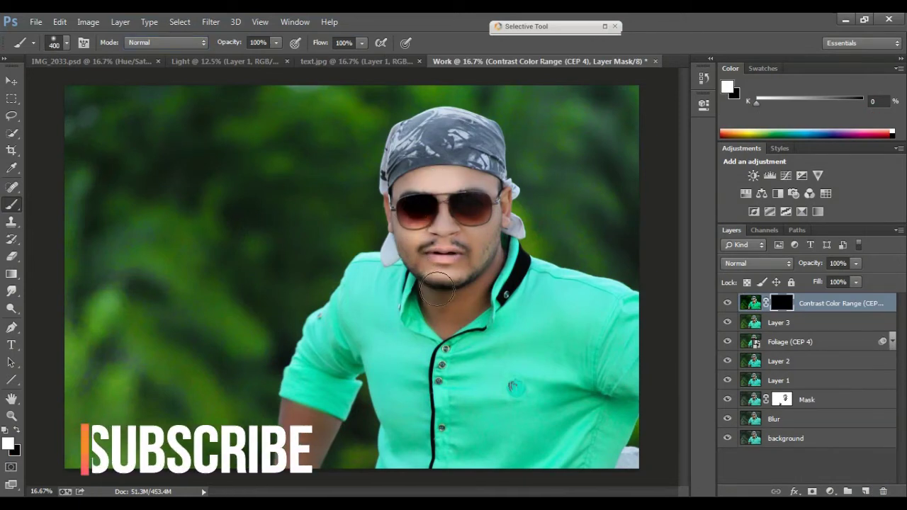
Paint the mask white over lips, cheeks and forehead with a size-250 brush, then set opacity to 57%
mouse_move(416, 248)
left_mouse_down()
mouse_move(408, 226)
mouse_move(429, 202)
mouse_move(464, 197)
mouse_move(467, 255)
mouse_move(440, 303)
mouse_move(469, 306)
left_mouse_up()
key("bracketleft")
key("bracketleft")
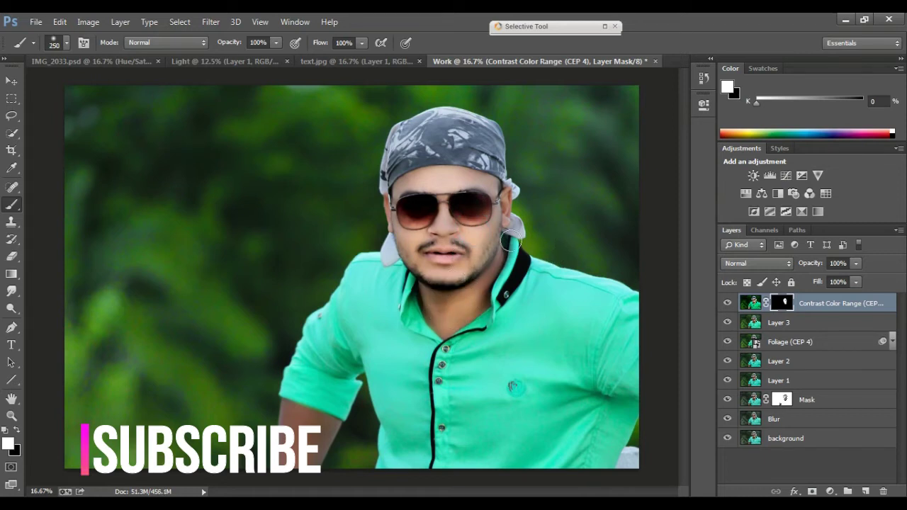
left_click_drag(464, 185, 486, 186)
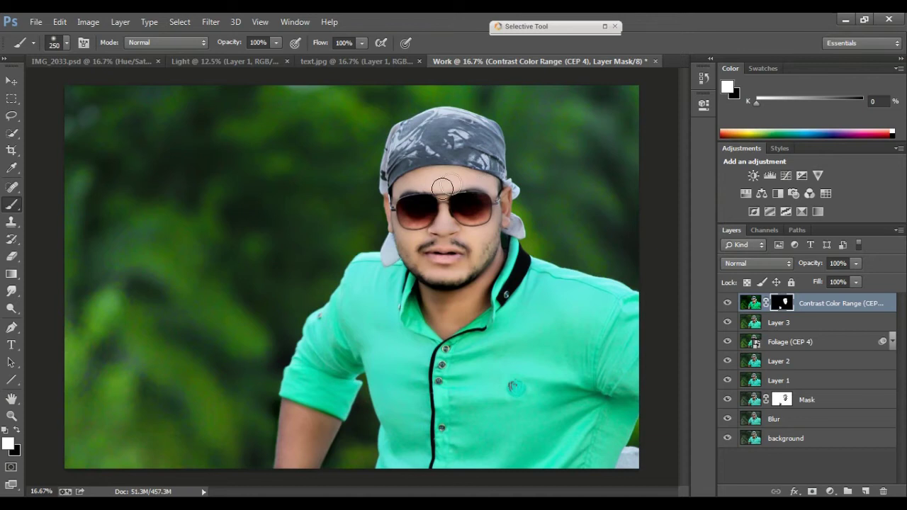
key("5")
key("7")
left_click(750, 305)
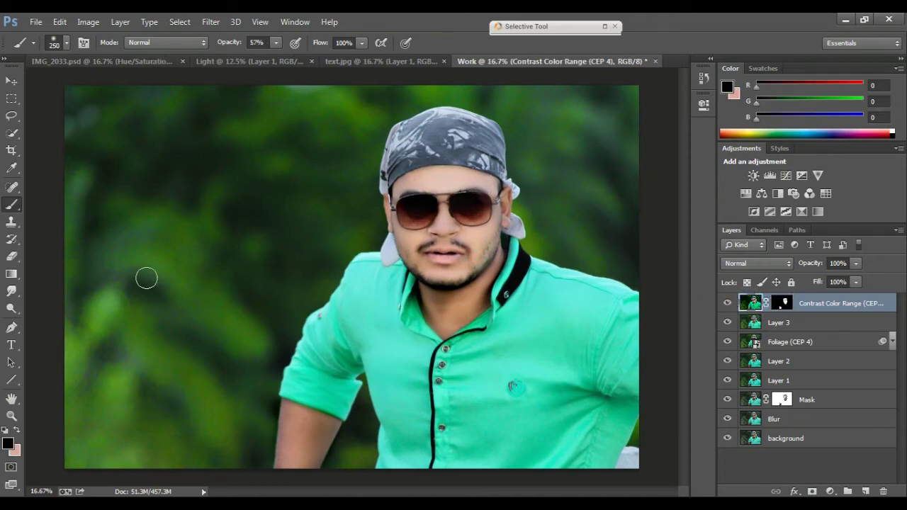
Stamp a merged copy of all visible layers into a new Layer 4
left_click(866, 491)
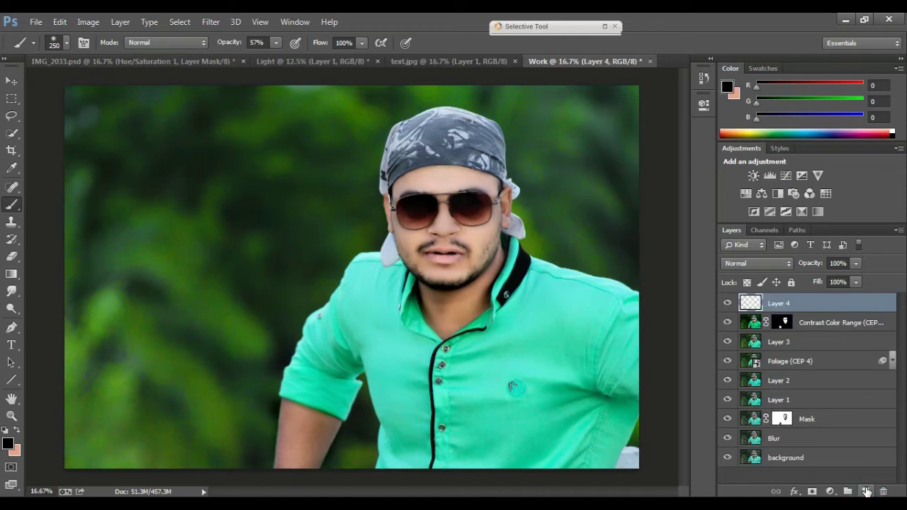
key("ctrl+shift+alt+e")
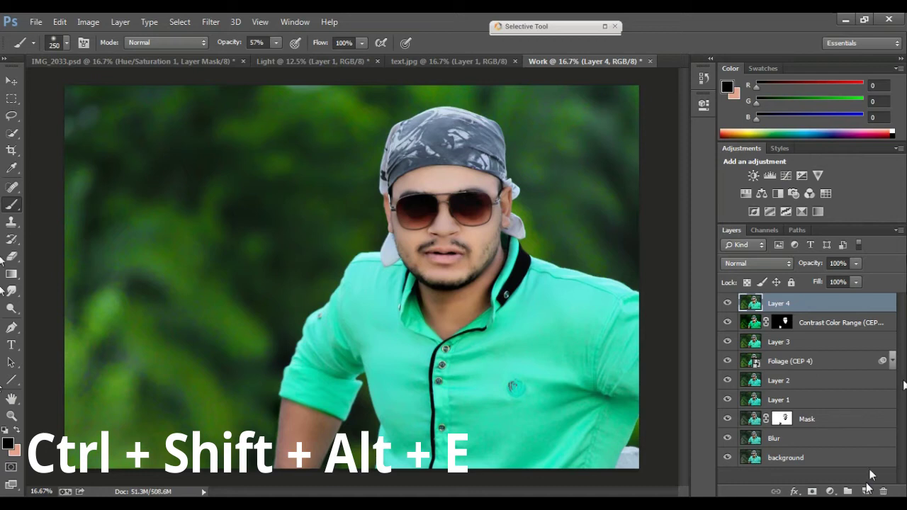
left_click(726, 304)
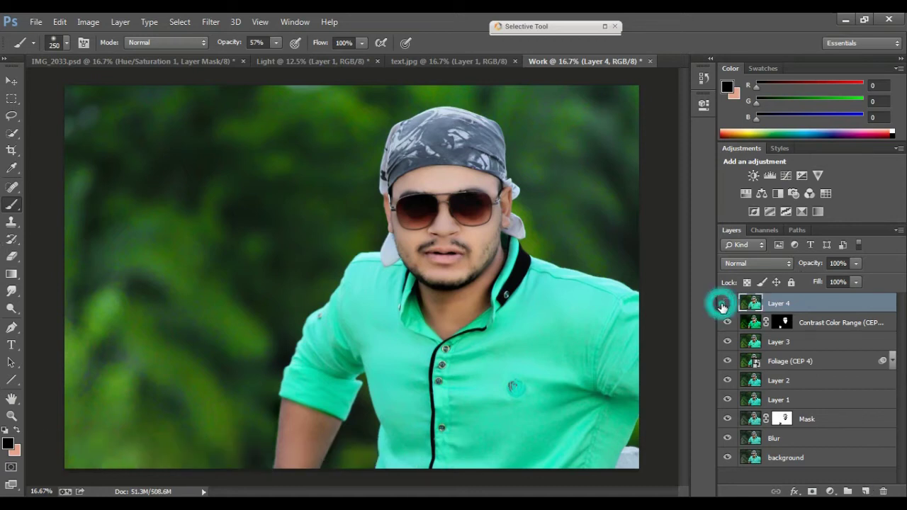
left_click(726, 304)
Select the whole shirt with Quick Selection in Add to Selection mode
left_click(11, 133)
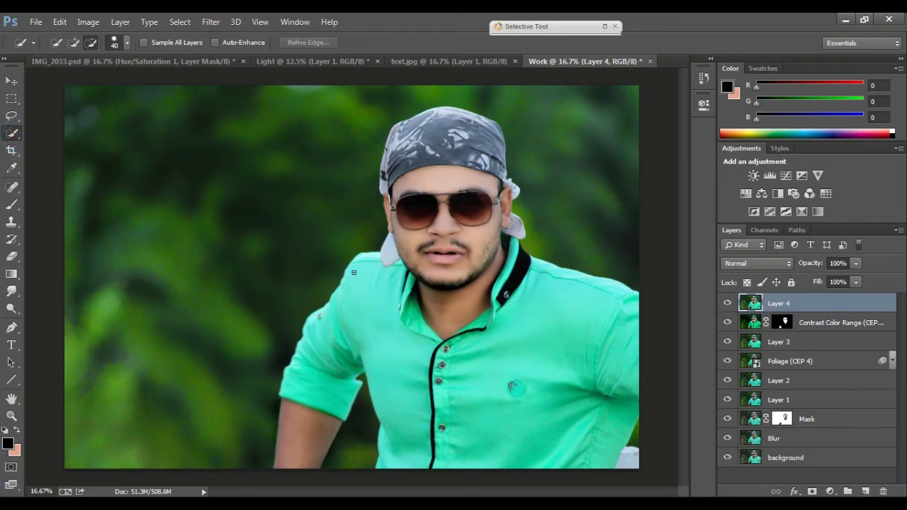
left_click(74, 43)
left_click_drag(402, 347, 438, 368)
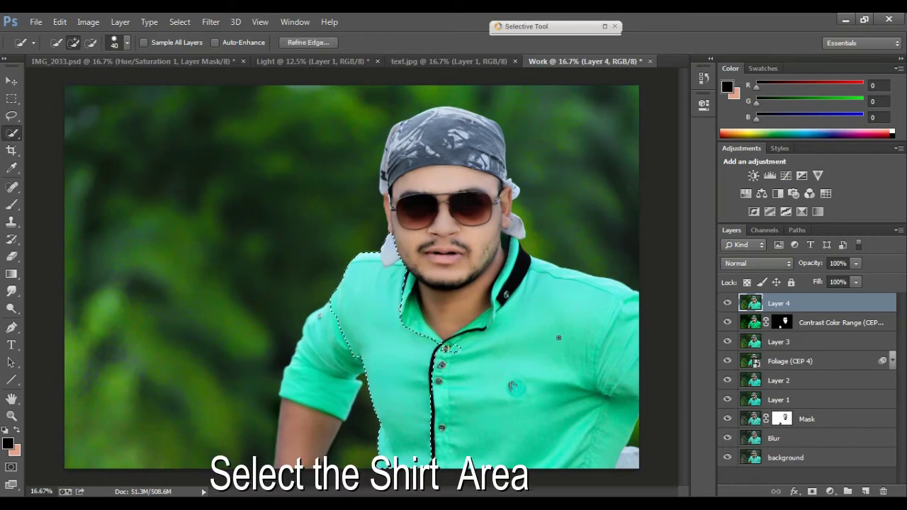
mouse_move(549, 346)
left_mouse_down()
mouse_move(559, 386)
mouse_move(572, 283)
left_mouse_up()
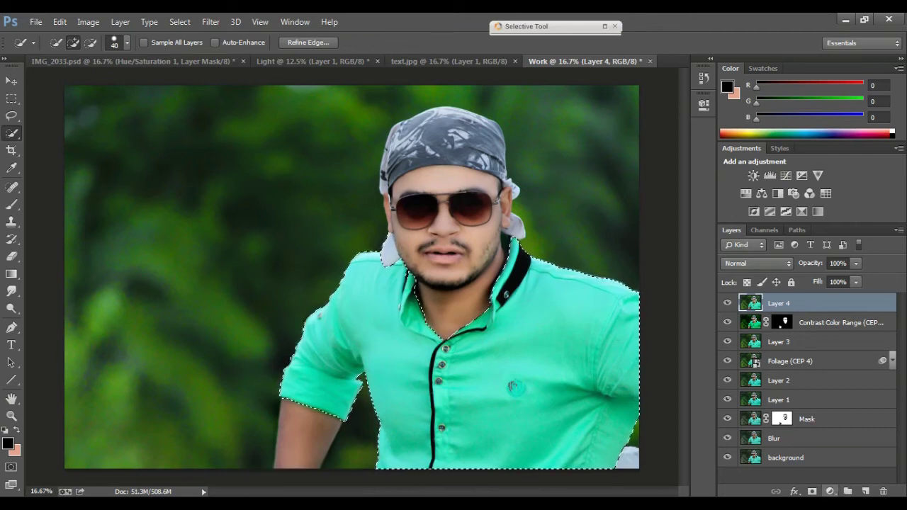
left_click(830, 491)
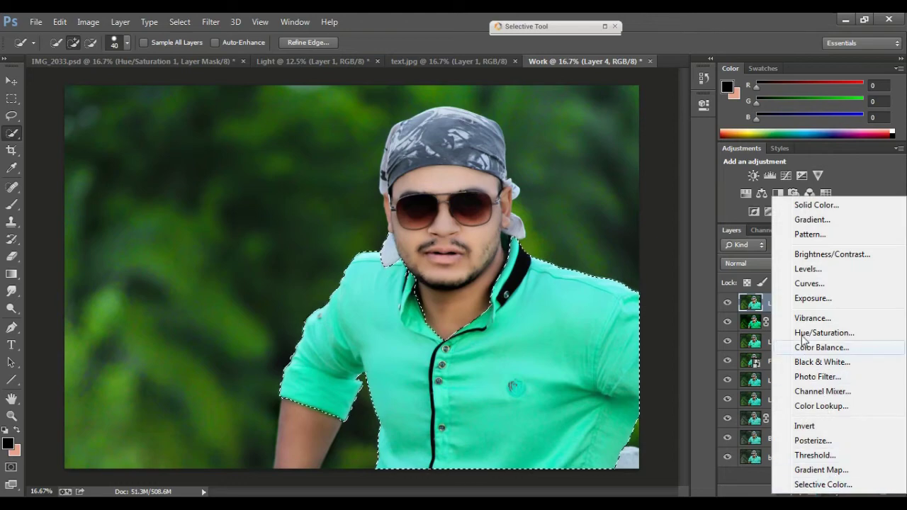
Turn the shirt yellow with a Hue/Saturation adjustment at hue -121
left_click(804, 333)
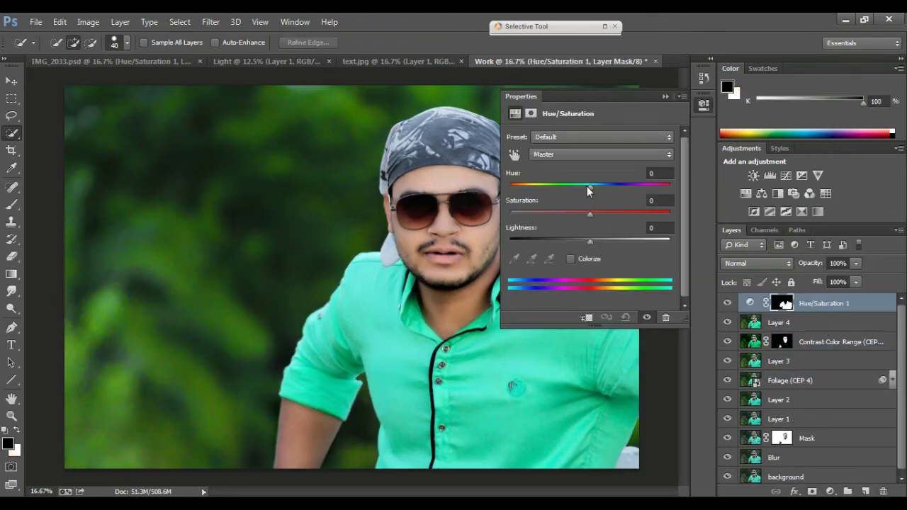
left_click_drag(586, 186, 532, 187)
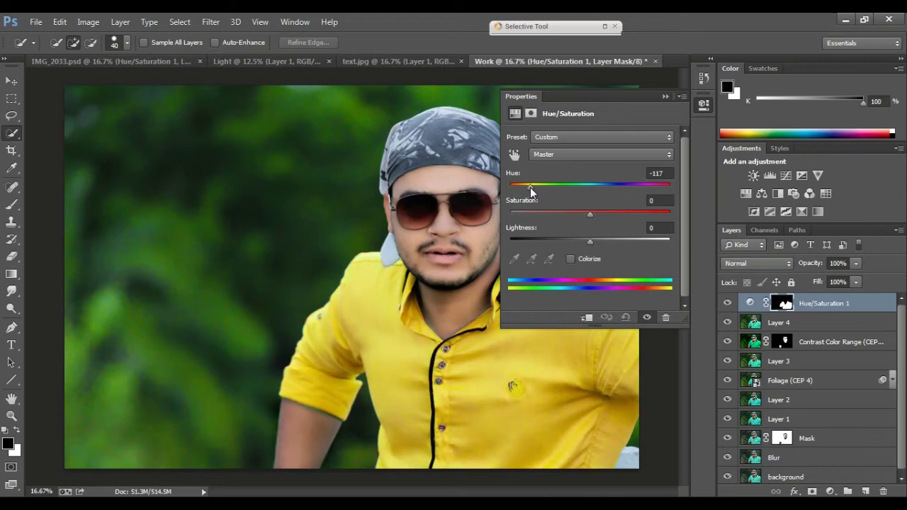
left_click_drag(530, 188, 528, 188)
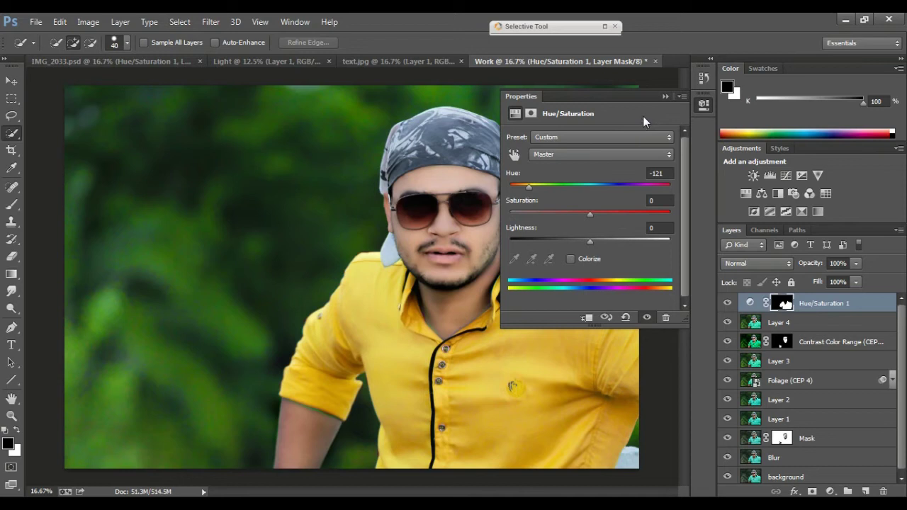
left_click(646, 317)
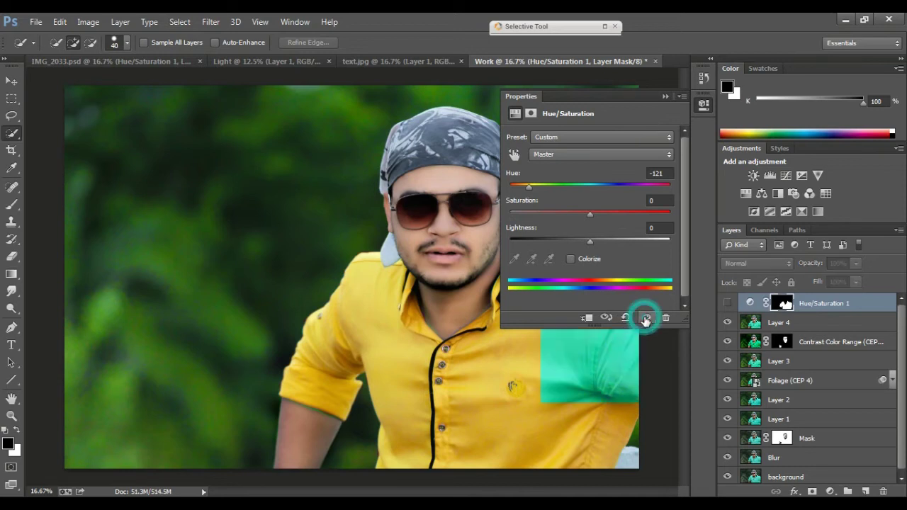
left_click(646, 316)
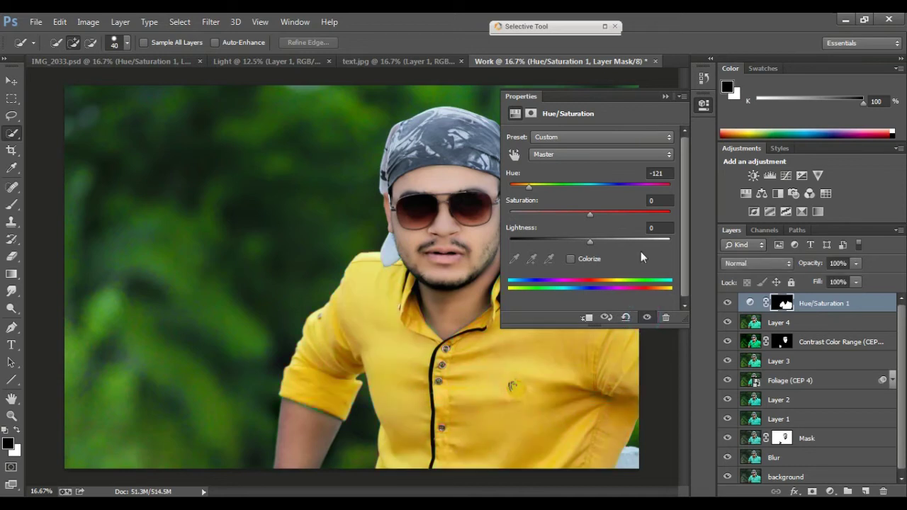
left_click(664, 97)
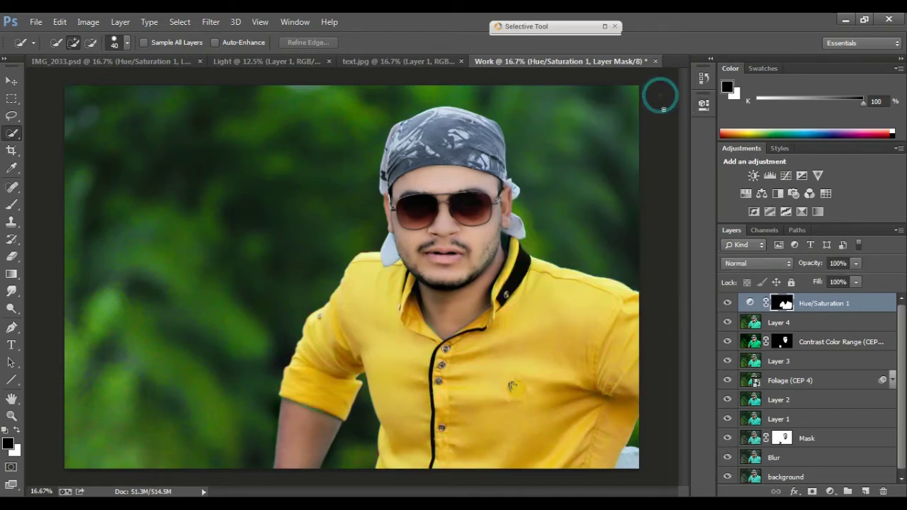
Stamp all visible layers into a new top Layer 5
left_click(864, 492)
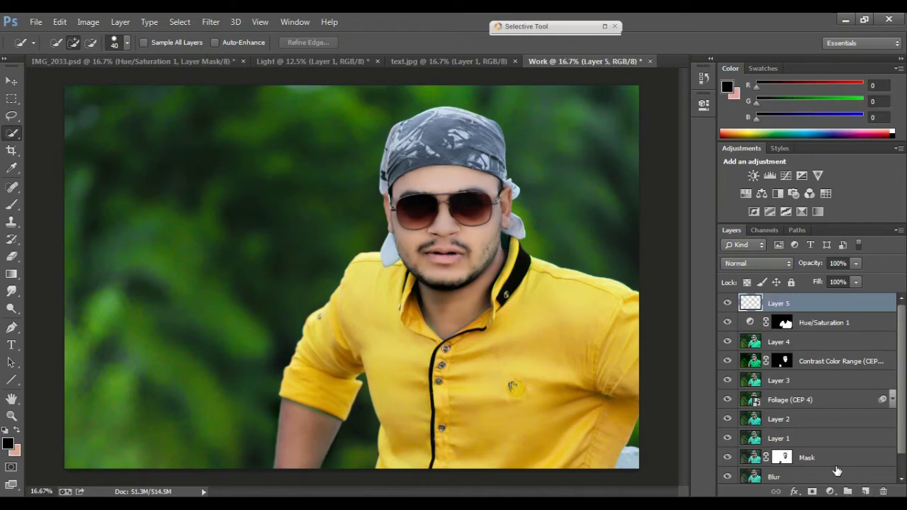
key("ctrl+shift+alt+e")
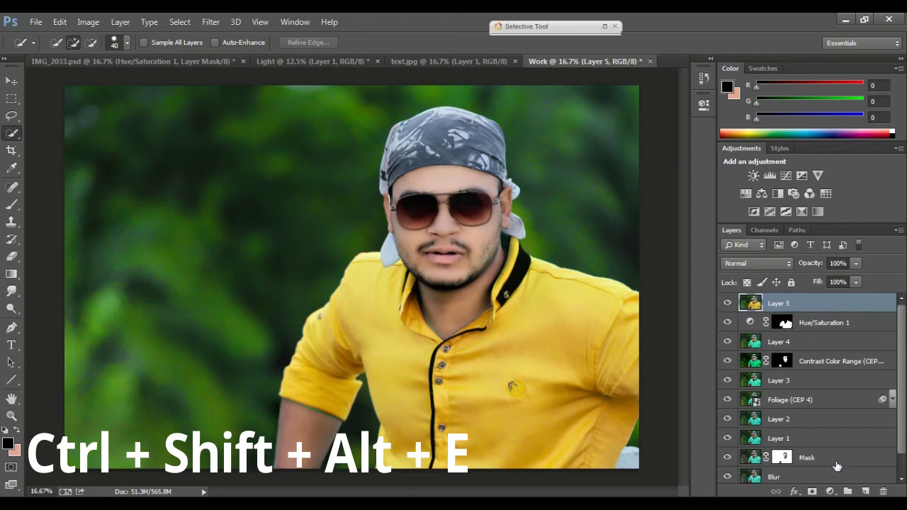
left_click(727, 303)
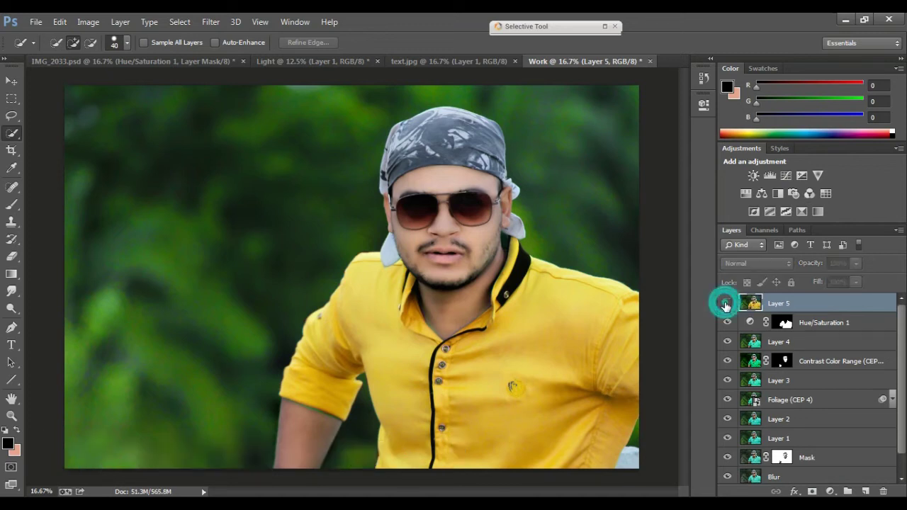
left_click(727, 304)
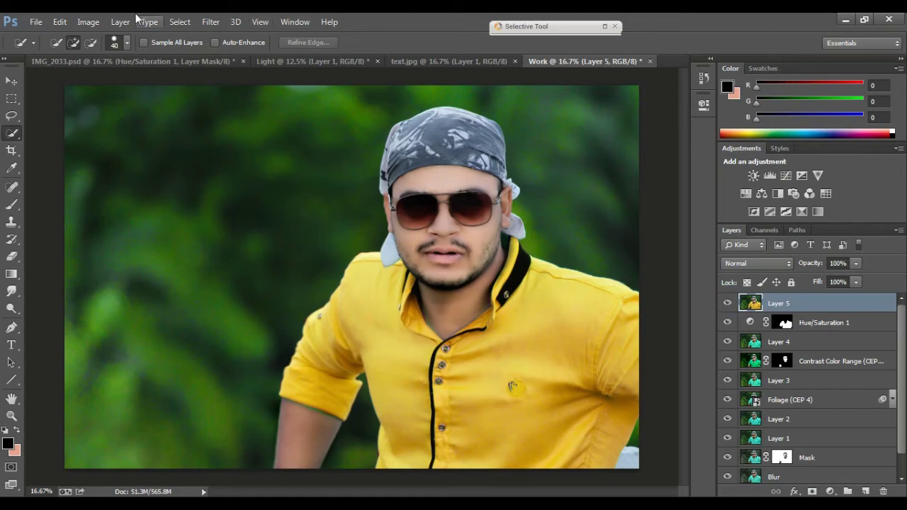
left_click(210, 21)
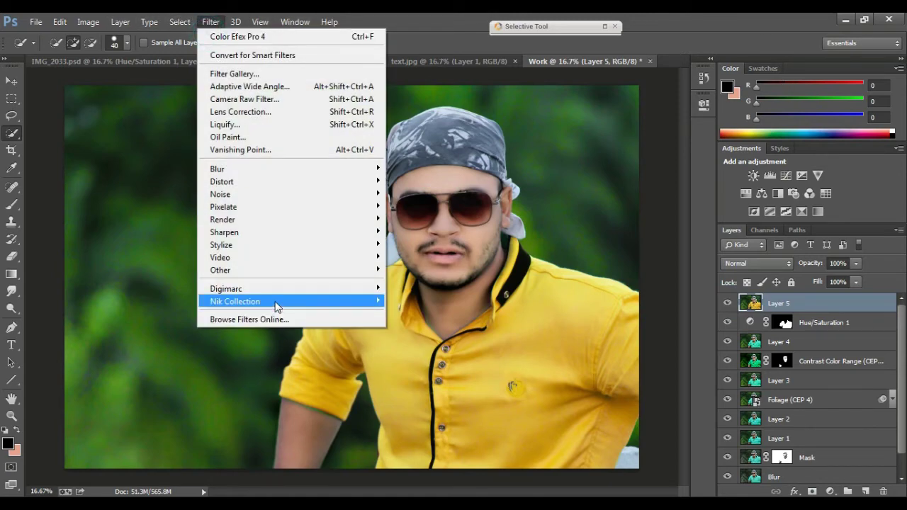
mouse_move(235, 301)
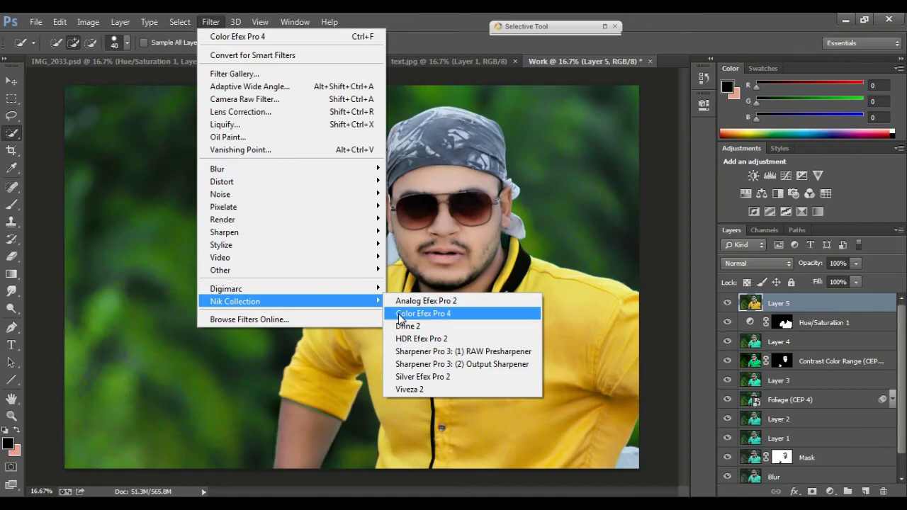
Apply Color Efex Pro 4 Cross Processing, method B02 at 29% strength, to Layer 5
left_click(400, 315)
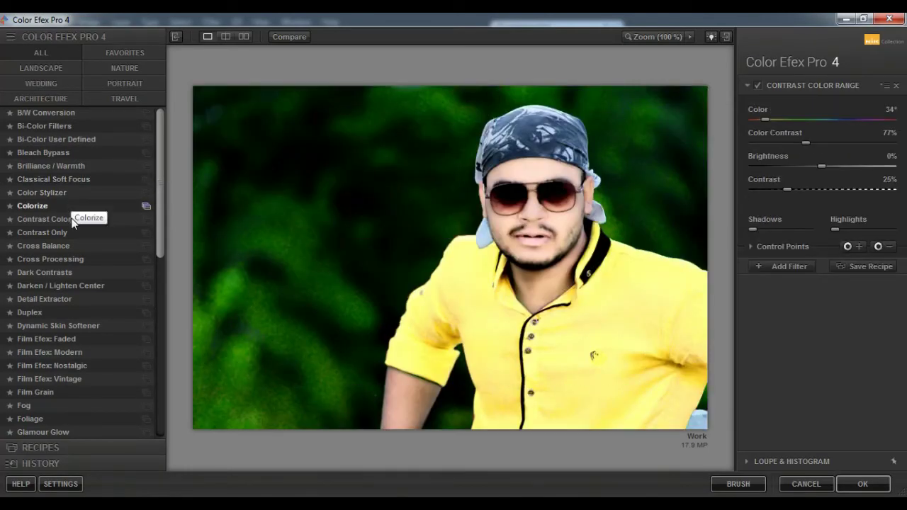
left_click(42, 246)
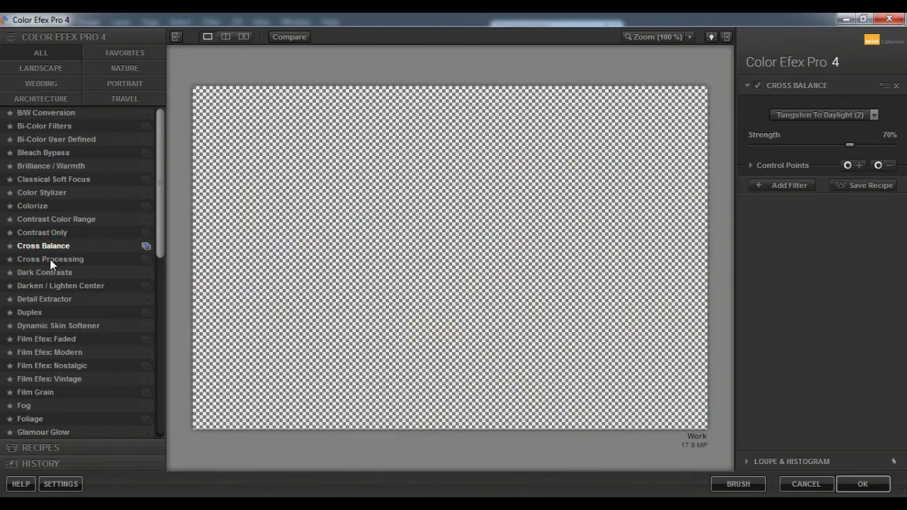
left_click(50, 260)
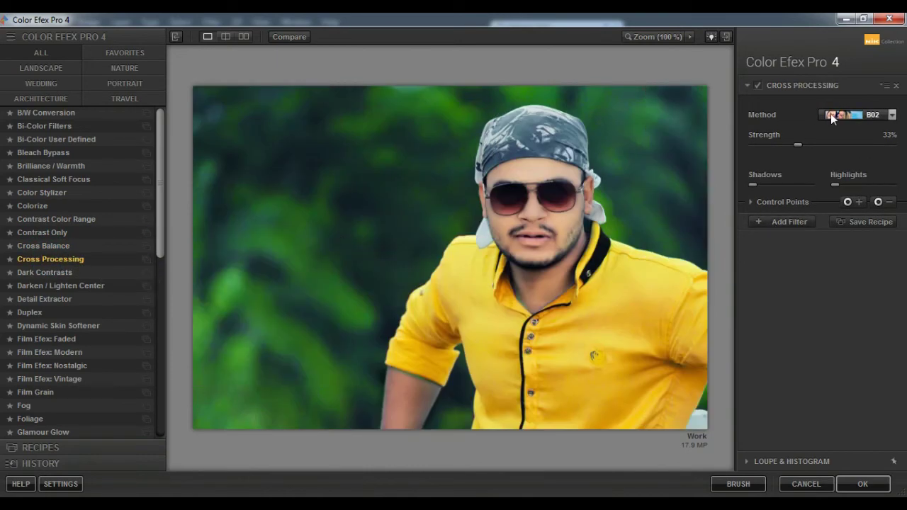
left_click(831, 115)
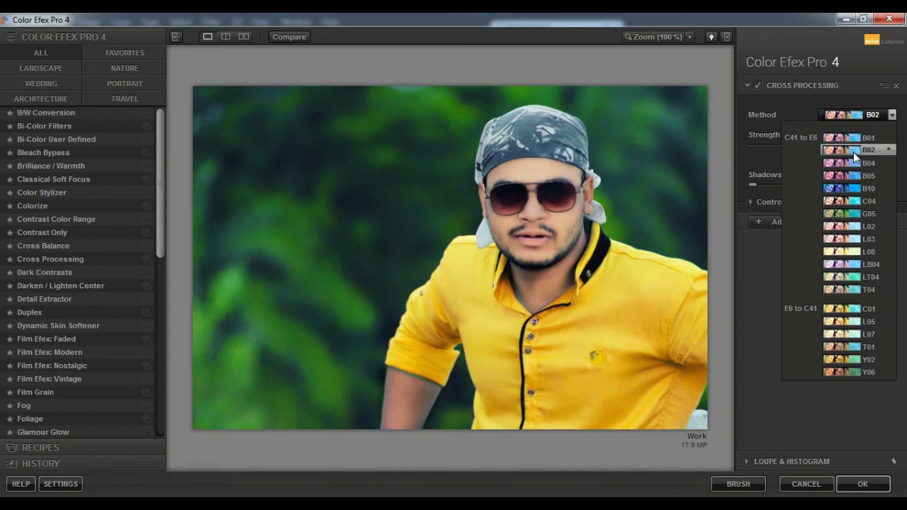
left_click(853, 150)
left_click(794, 141)
left_click(796, 141)
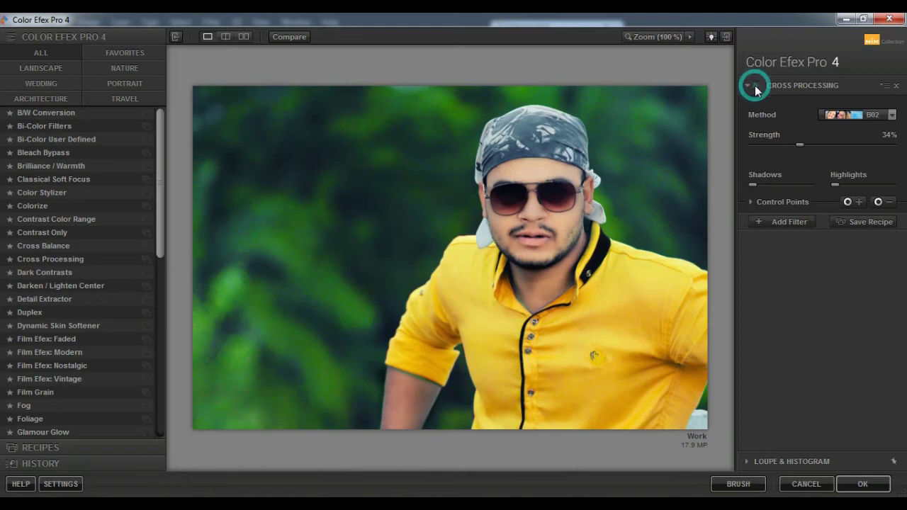
left_click(794, 145)
left_click(863, 484)
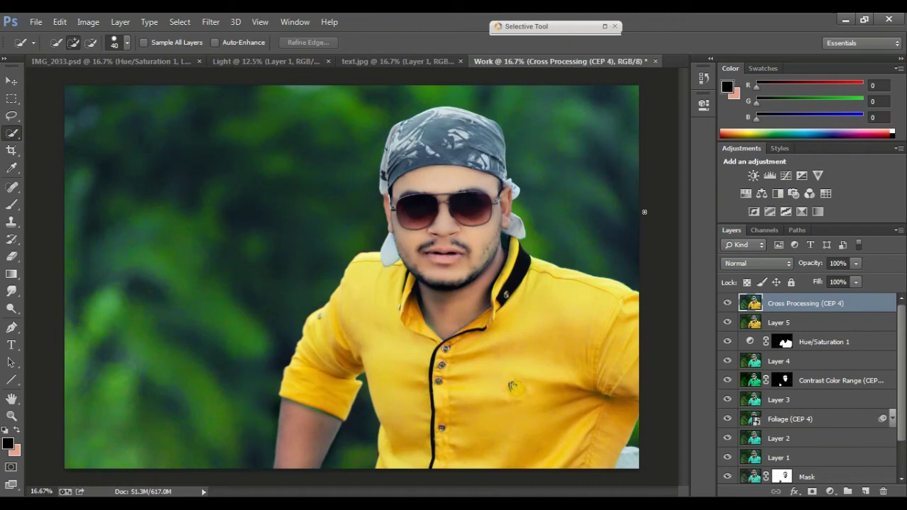
In the Camera Raw filter, set Contrast +10, Highlights +9 and Shadows -15
key("v")
key("ctrl+minus")
left_click(211, 21)
left_click(232, 97)
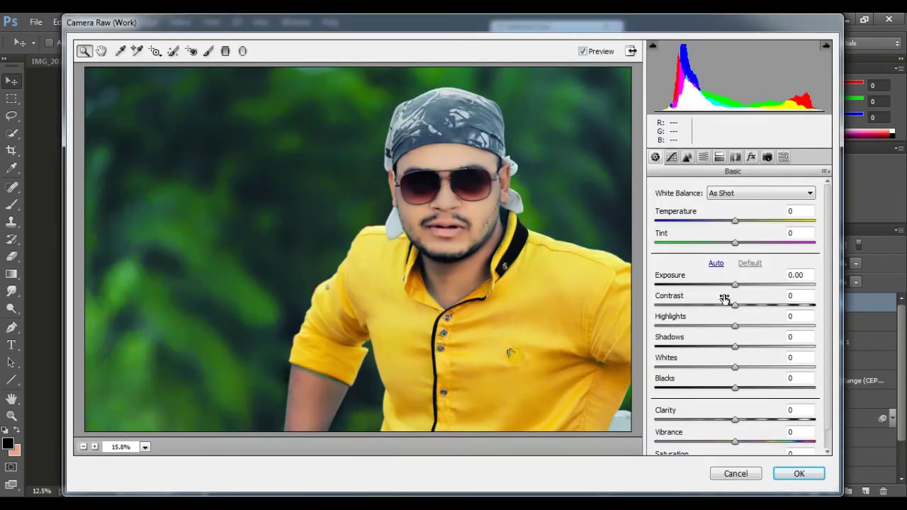
mouse_move(739, 306)
left_mouse_down()
mouse_move(751, 308)
mouse_move(743, 306)
mouse_move(744, 326)
mouse_move(724, 348)
left_mouse_up()
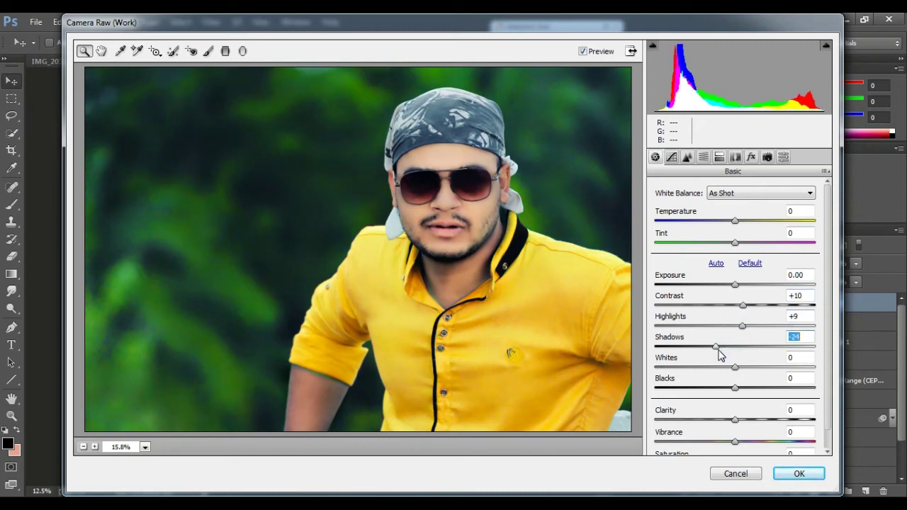
left_click(737, 421)
In HSL, boost Oranges saturation and shift Oranges hue to +13, then apply
left_click(703, 157)
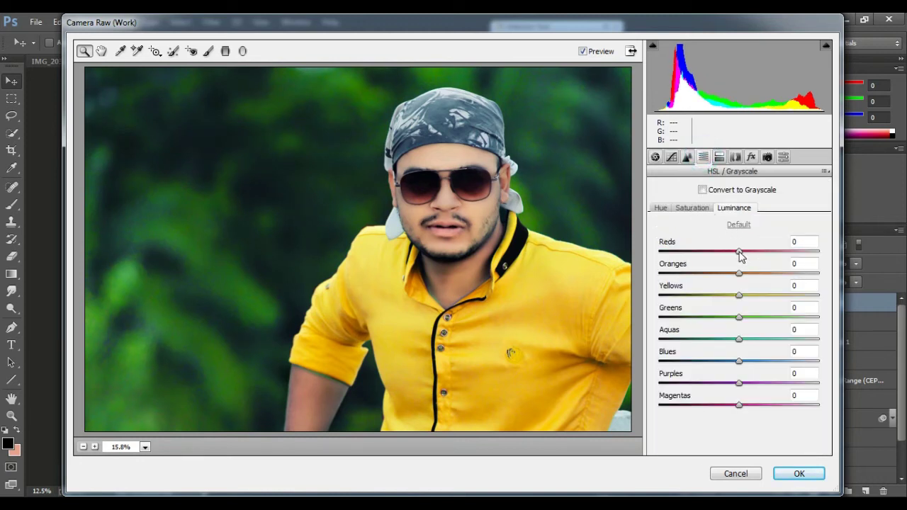
left_click(693, 208)
mouse_move(739, 272)
left_mouse_down()
mouse_move(762, 274)
mouse_move(739, 274)
left_mouse_up()
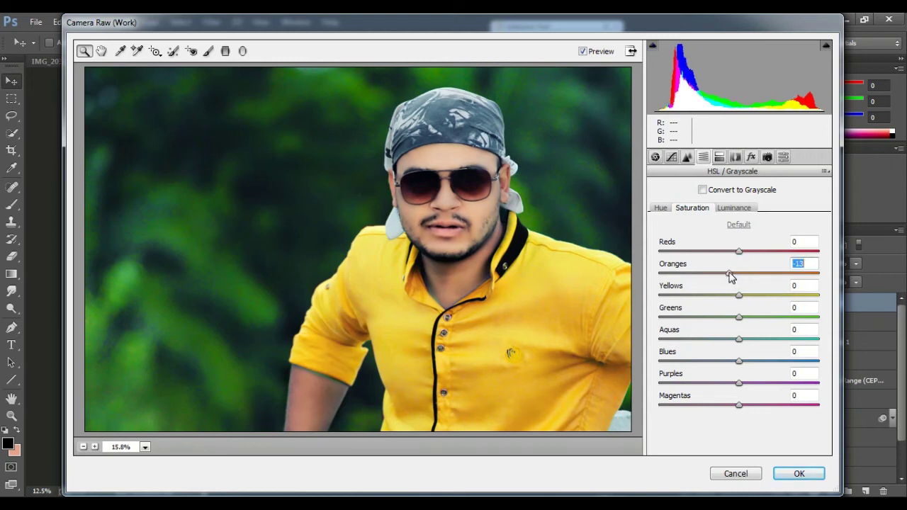
left_click(660, 209)
left_click_drag(740, 272, 751, 273)
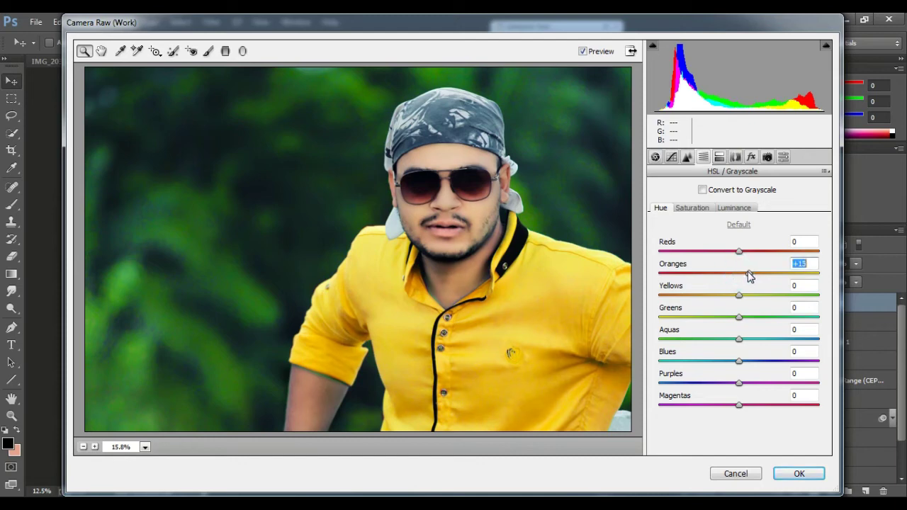
left_click(818, 474)
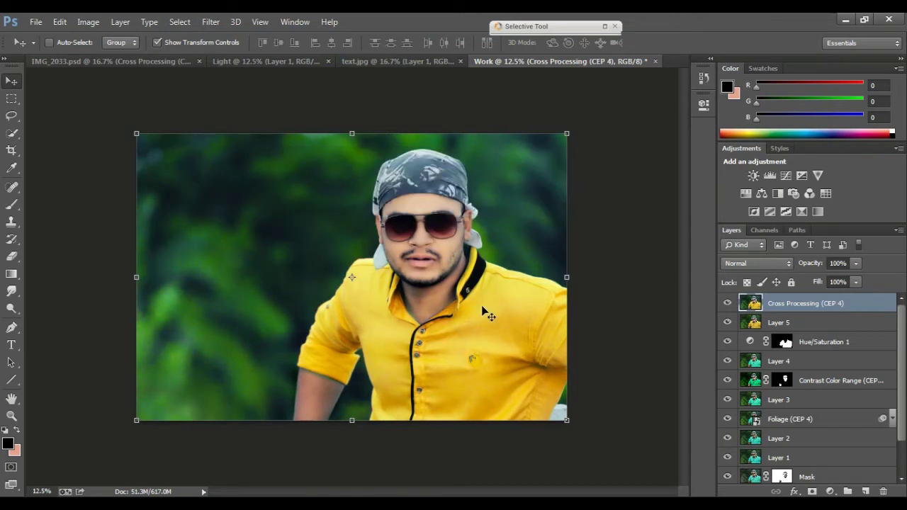
Bring the golden glow from the Light image into Work as a Screen-blended layer
left_click(728, 303)
left_click(728, 303)
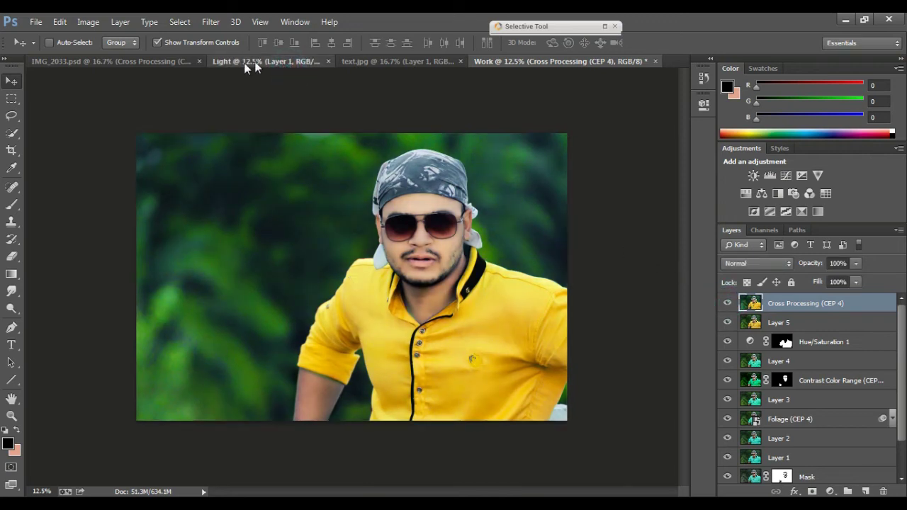
left_click(248, 61)
left_click_drag(383, 267, 495, 65)
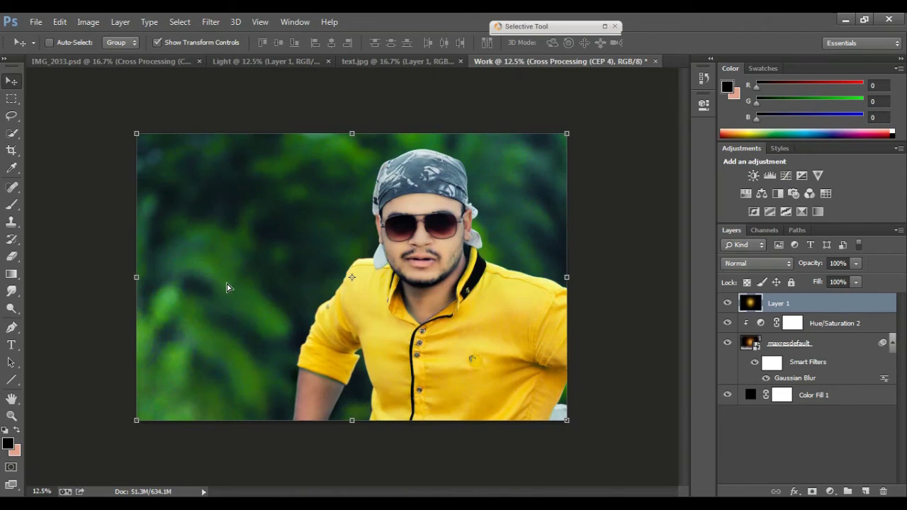
mouse_move(495, 64)
left_mouse_down()
mouse_move(269, 283)
mouse_move(279, 336)
mouse_move(278, 309)
left_mouse_up()
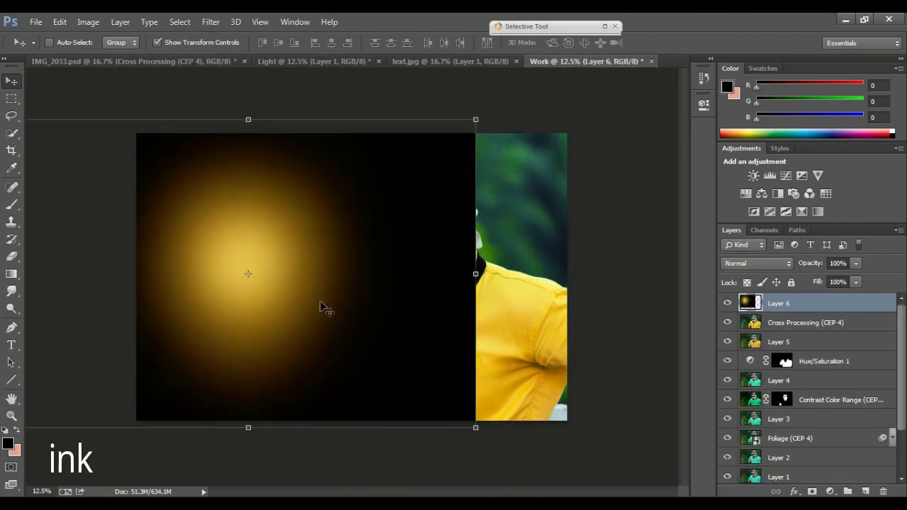
left_click(755, 263)
left_click(739, 121)
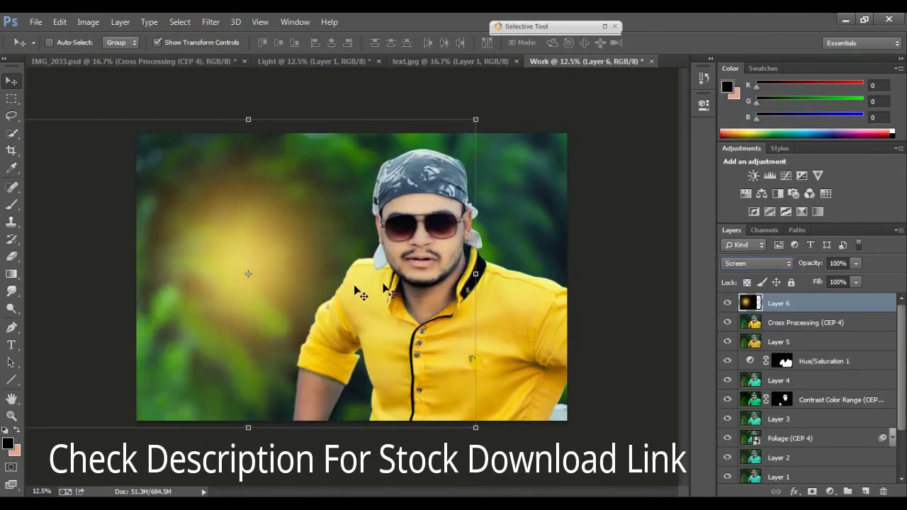
Slightly enlarge the glow and position it over the portrait's left side
left_click_drag(336, 298, 332, 291)
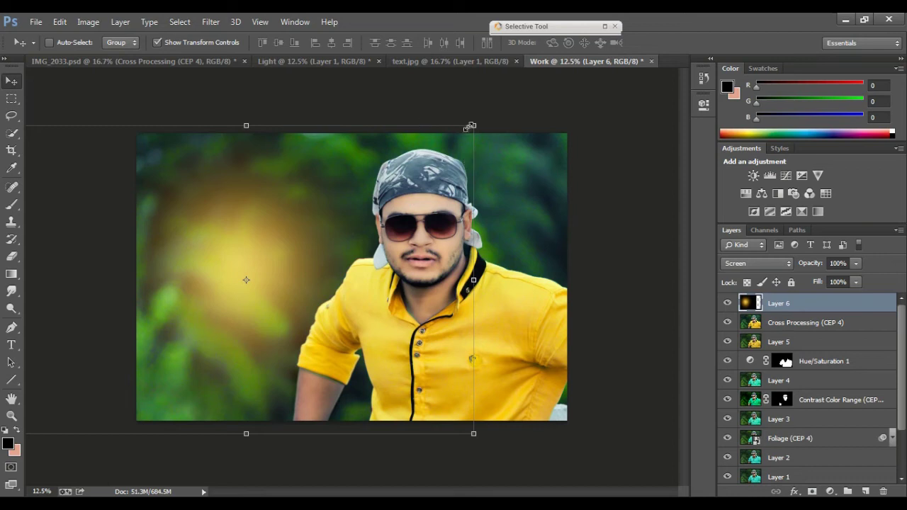
left_click_drag(470, 126, 495, 107)
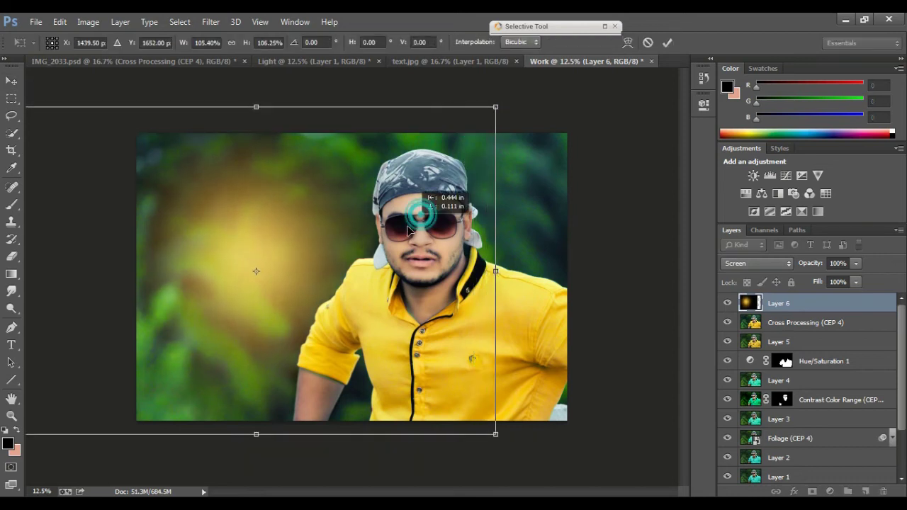
left_click_drag(408, 230, 394, 245)
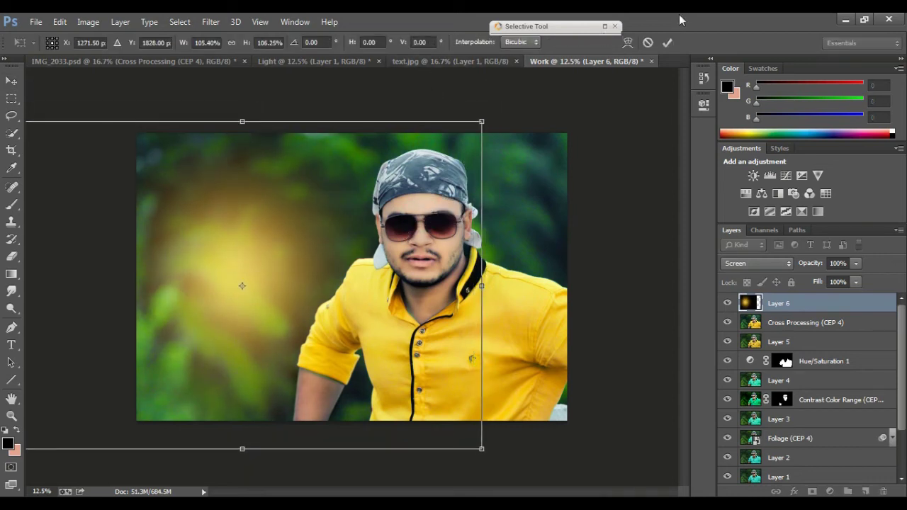
left_click(667, 42)
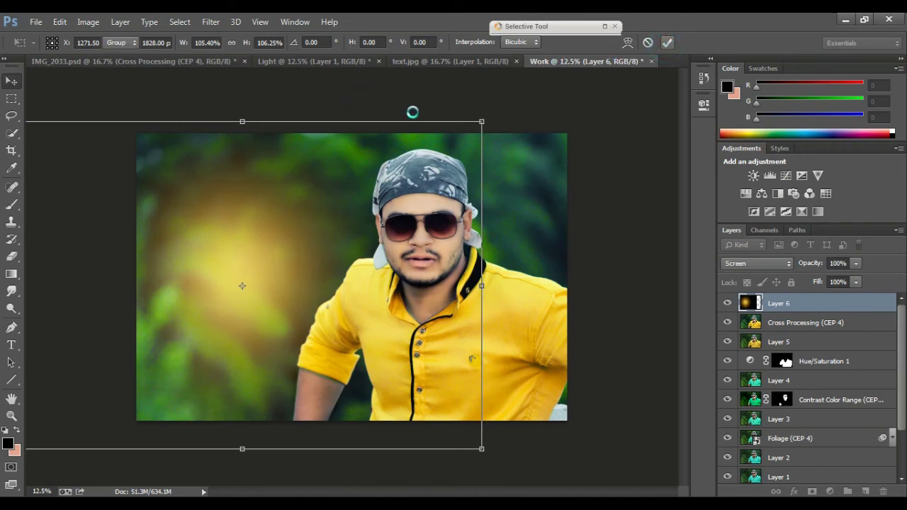
left_click(418, 62)
Place the text.jpg quote on the portrait's left side, blended in Screen mode
left_click(11, 79)
mouse_move(319, 326)
left_mouse_down()
mouse_move(386, 244)
mouse_move(201, 286)
left_mouse_up()
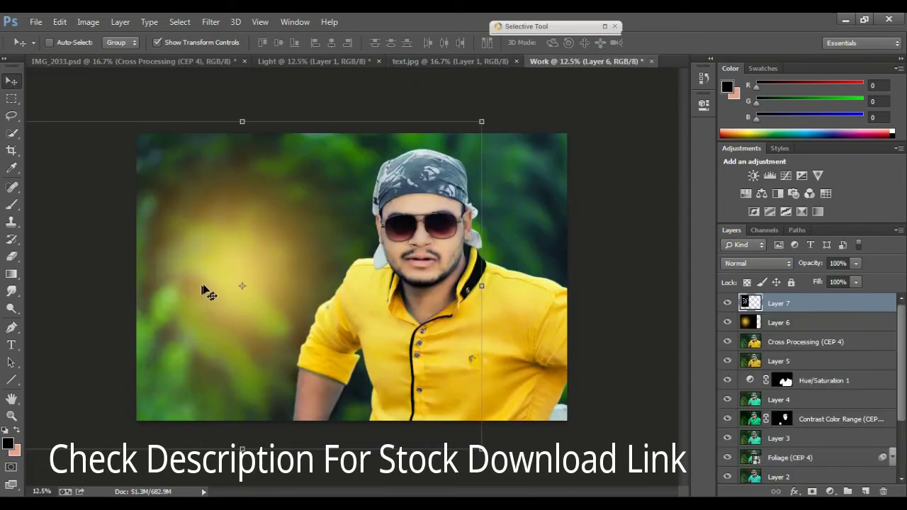
mouse_move(242, 254)
left_mouse_down()
mouse_move(242, 292)
mouse_move(242, 284)
left_mouse_up()
left_click(753, 263)
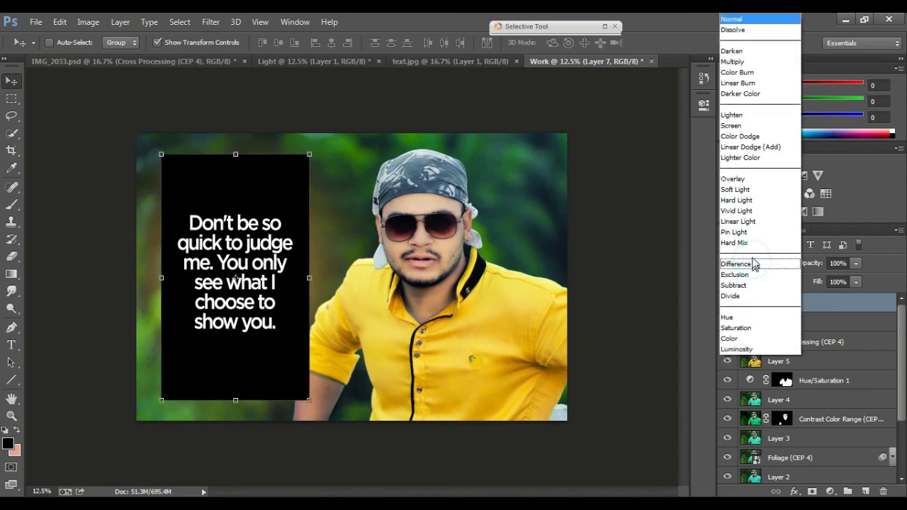
left_click(734, 127)
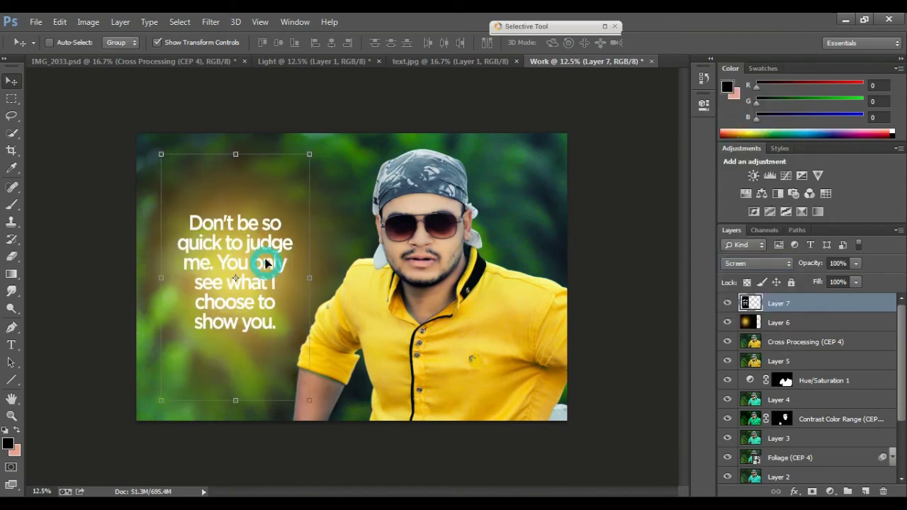
Nudge the quote text up, enlarge it slightly, and add an empty Layer 8
left_click_drag(268, 263, 267, 259)
left_click_drag(309, 151, 310, 145)
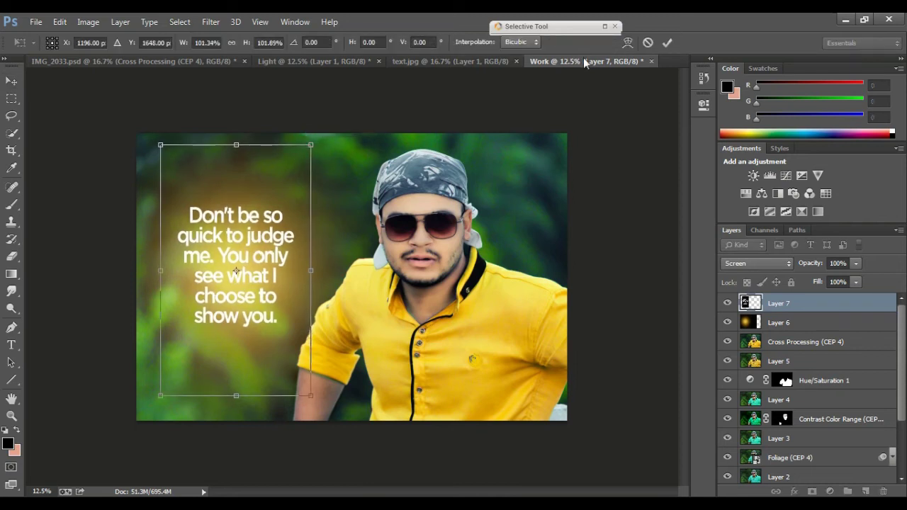
left_click(668, 42)
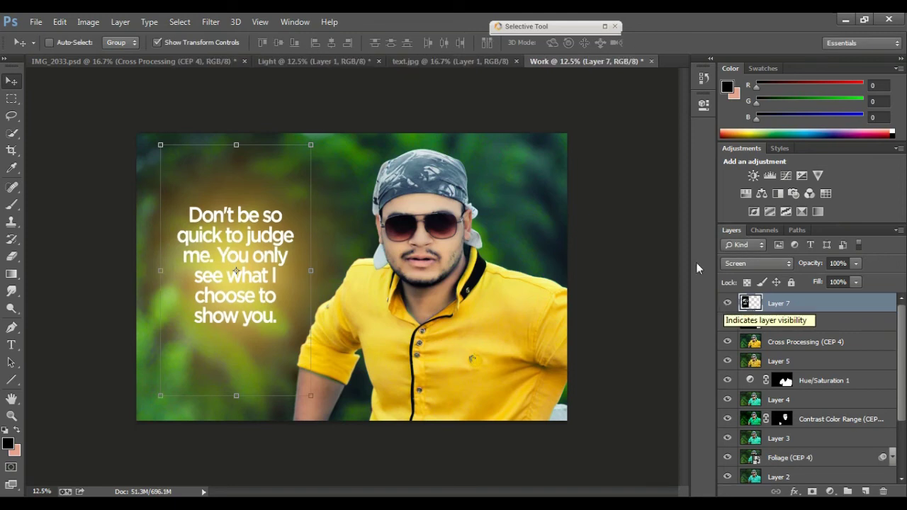
left_click(866, 490)
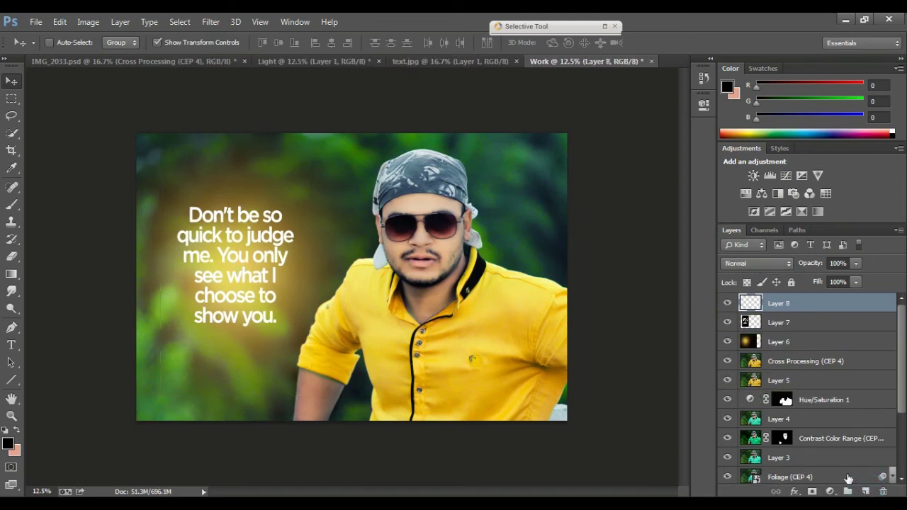
Draw a dark gradient up from the bottom and stretch it taller
key("ctrl+minus")
key("g")
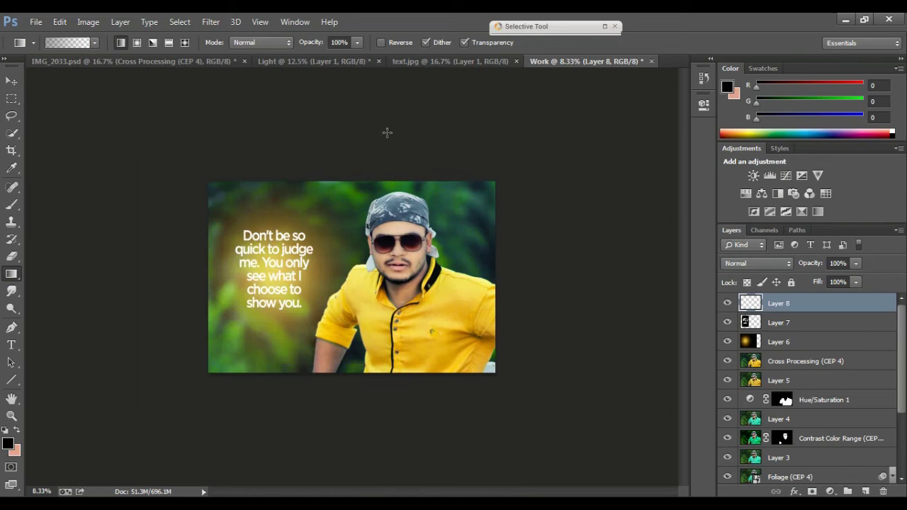
left_click_drag(344, 310, 373, 288)
left_click(11, 81)
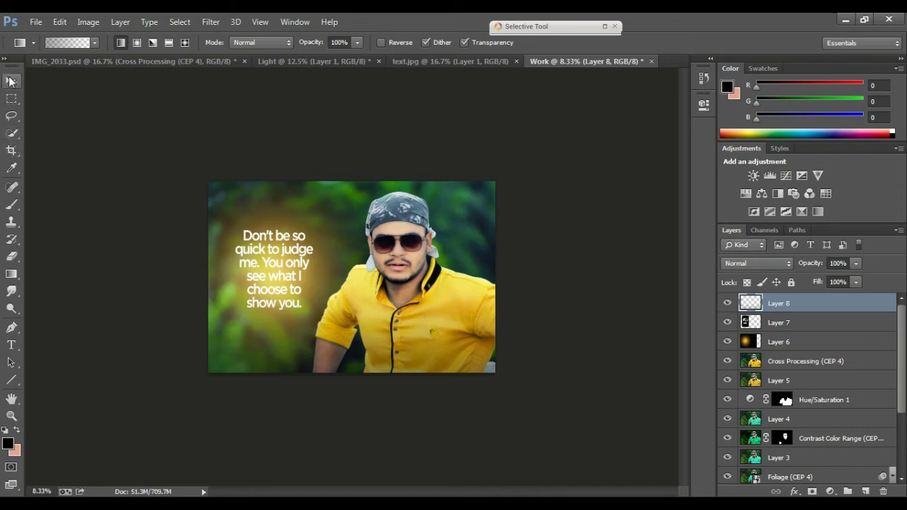
left_click_drag(350, 296, 351, 272)
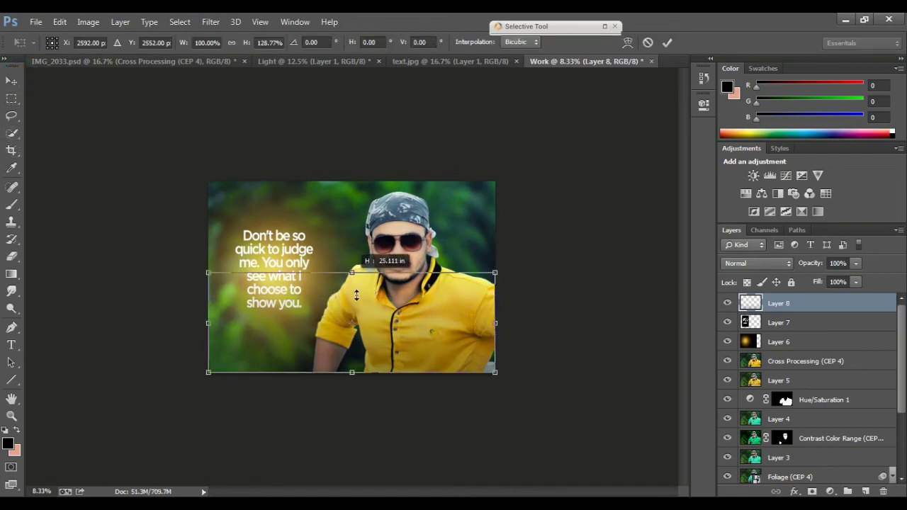
left_click(666, 42)
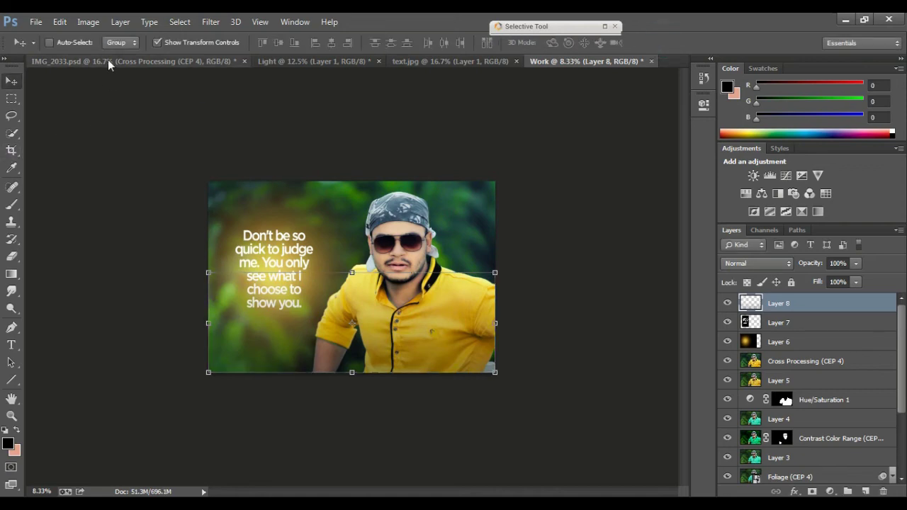
Nudge the quote text right and down, shorten the gradient, and add empty Layer 9
key("ctrl+0")
left_click(246, 304, "ctrl")
left_click_drag(217, 293, 224, 300)
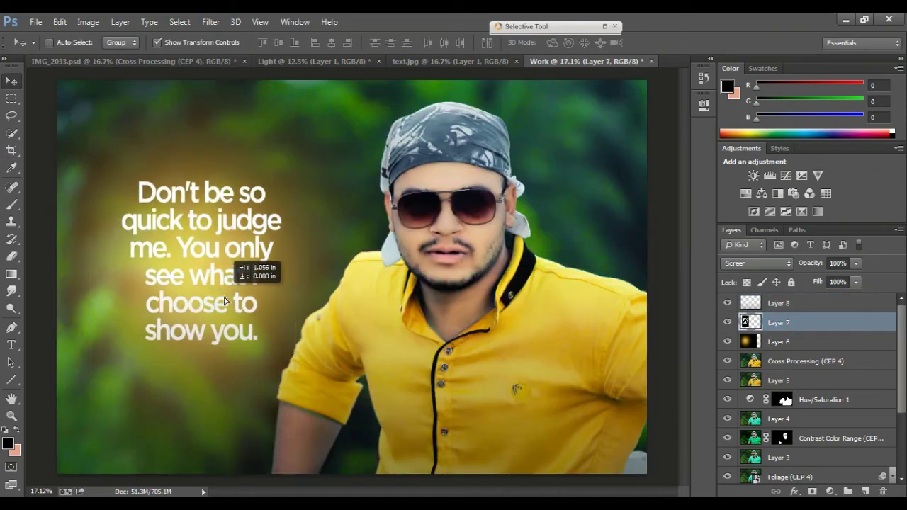
left_click(834, 303)
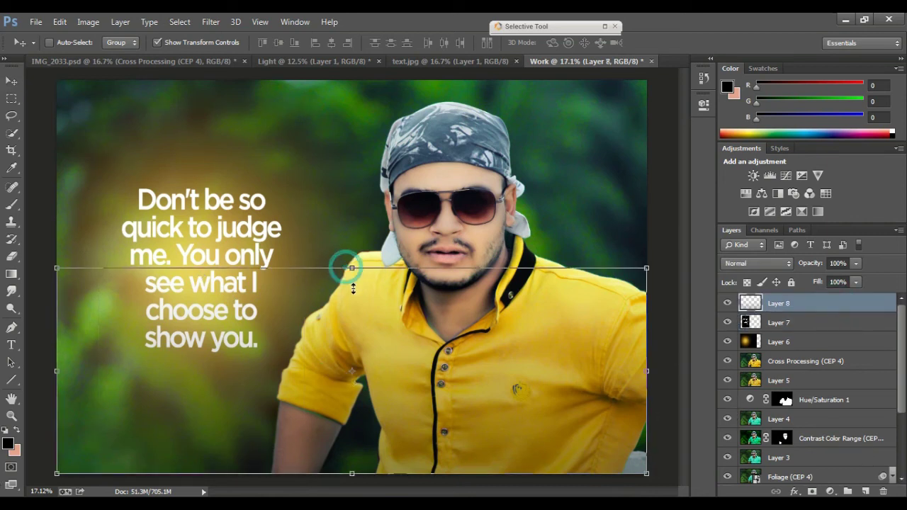
left_click_drag(345, 267, 351, 299)
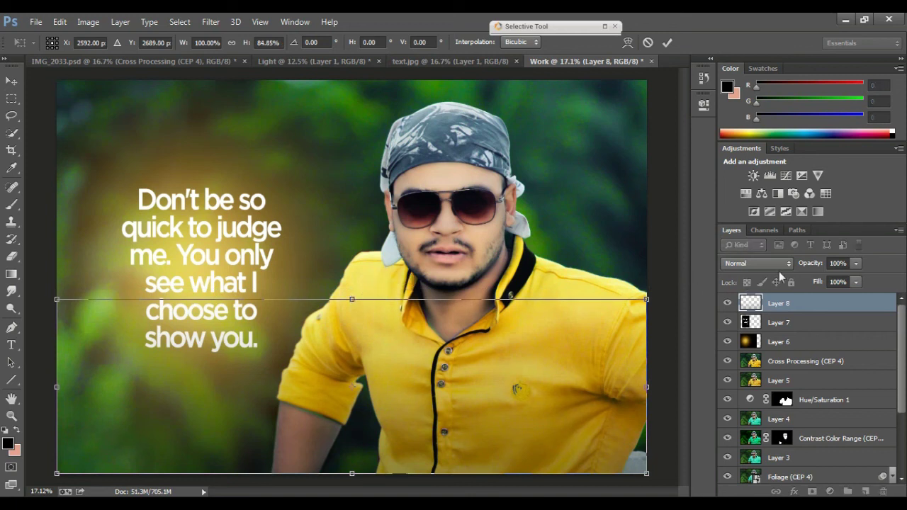
left_click_drag(808, 305, 865, 486)
key("Return")
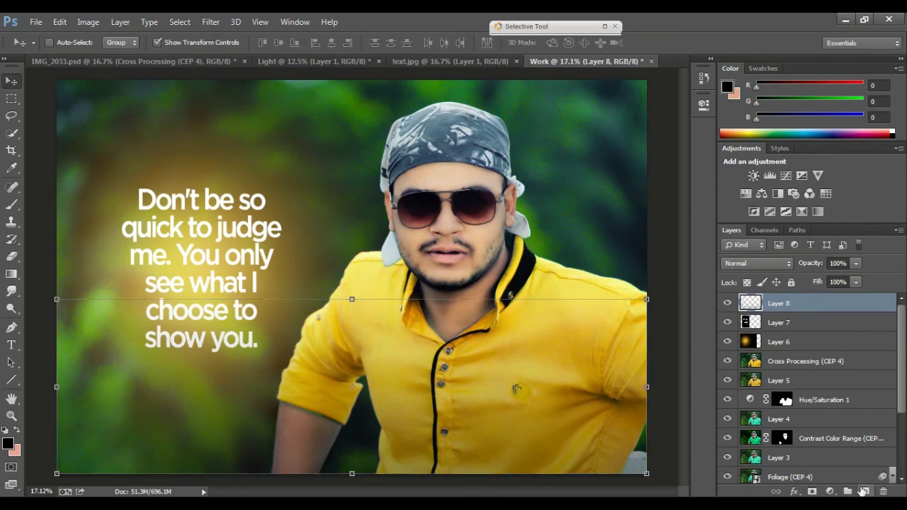
left_click(865, 492)
left_click(865, 491)
Stamp visible layers into Layer 9 and give it a -20 Camera Raw vignette
key("ctrl+shift+alt+e")
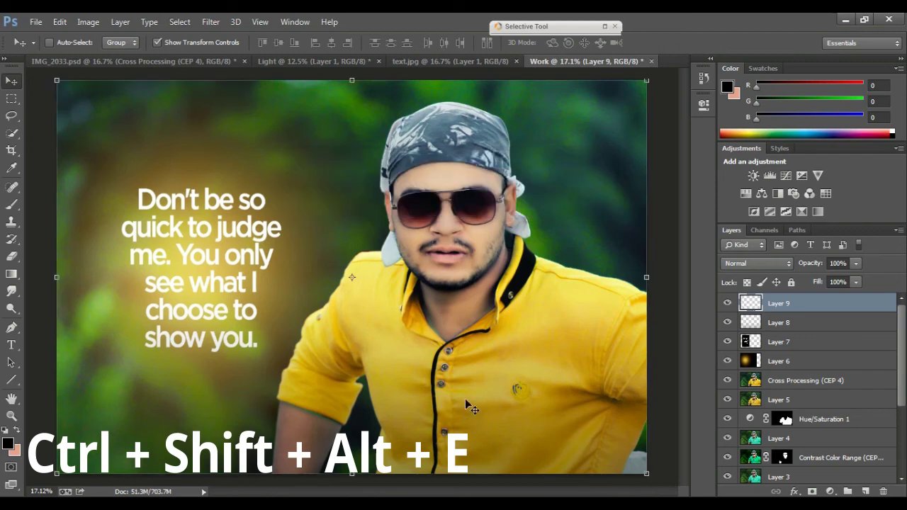
left_click(211, 21)
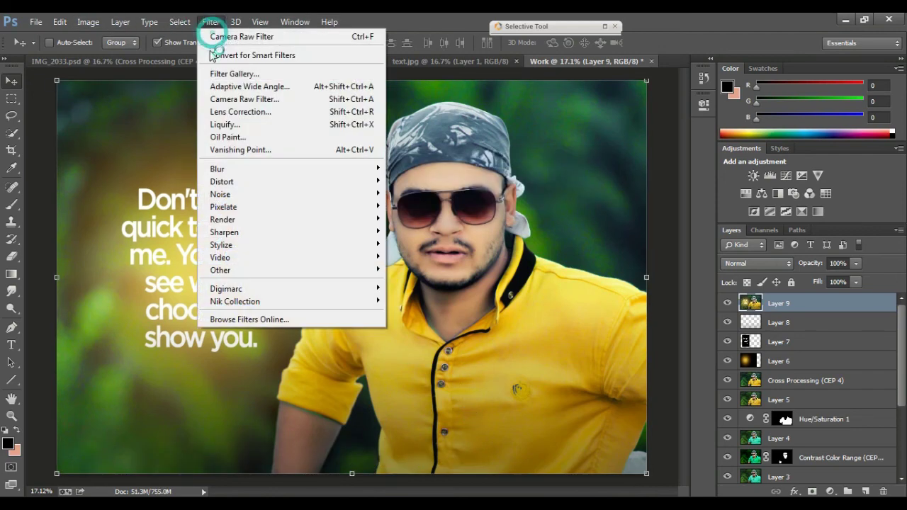
left_click(221, 100)
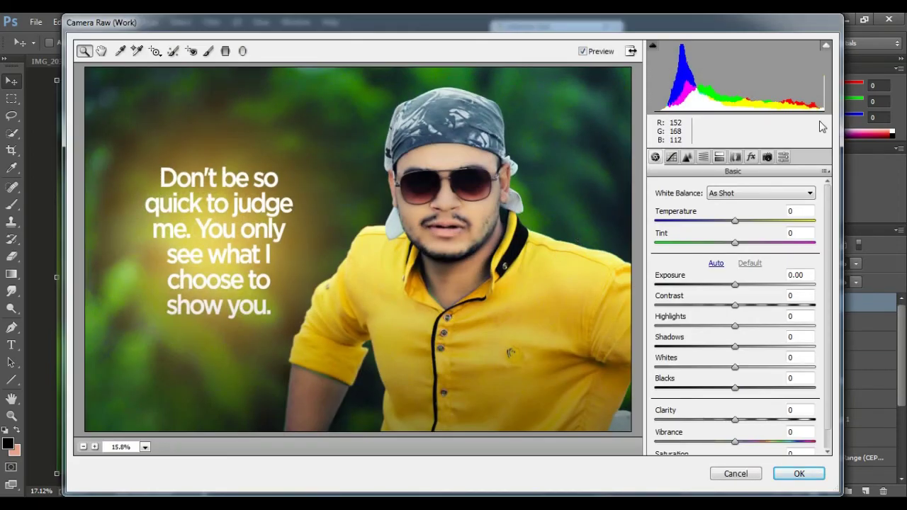
left_click(751, 157)
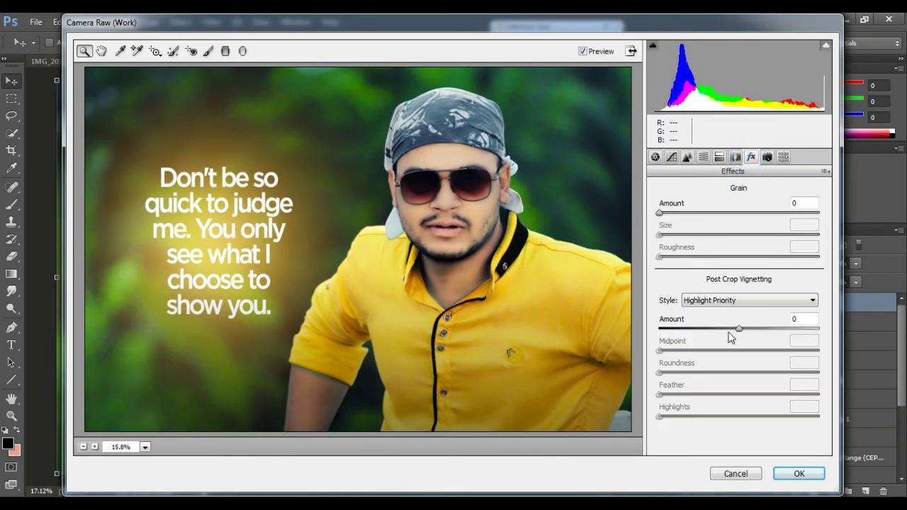
left_click_drag(739, 330, 724, 336)
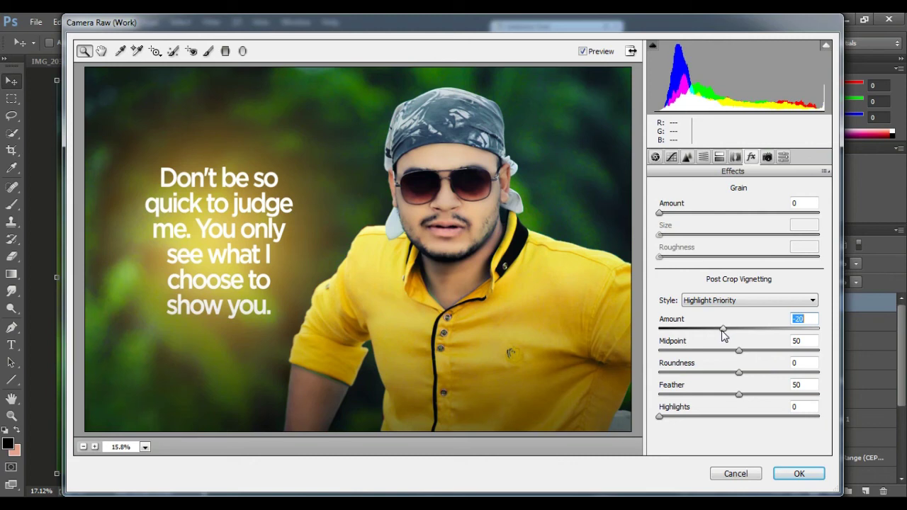
Raise Vibrance to +25 and increase Yellows luminance and saturation
left_click(655, 157)
scroll(743, 445, "down", 1)
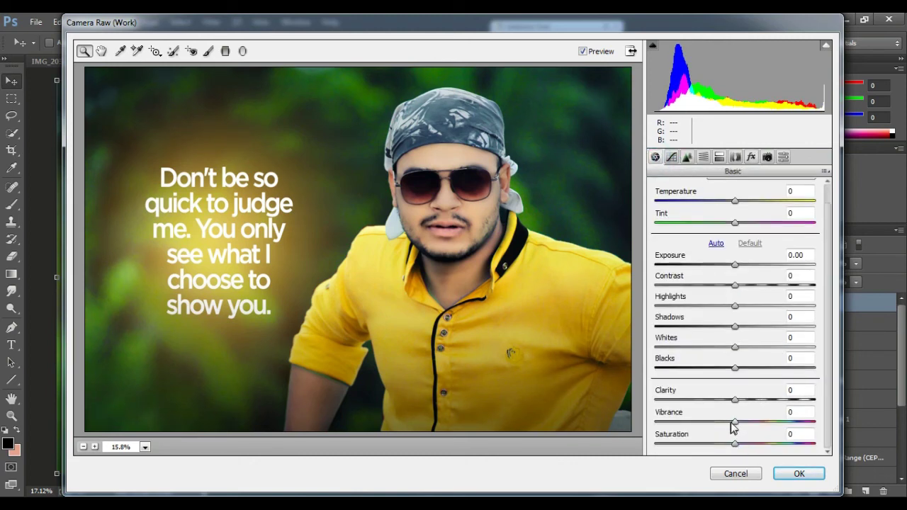
left_click_drag(735, 422, 755, 422)
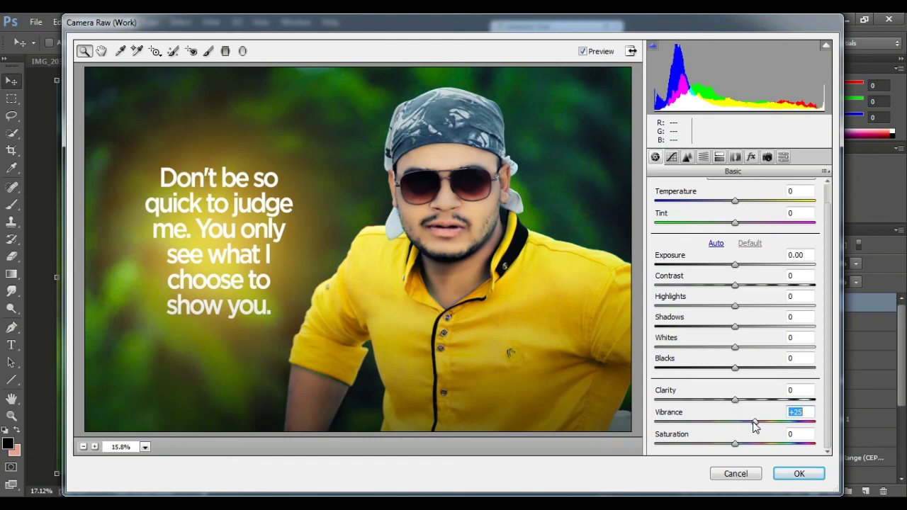
left_click(703, 156)
mouse_move(739, 295)
left_mouse_down()
mouse_move(761, 295)
mouse_move(744, 297)
left_mouse_up()
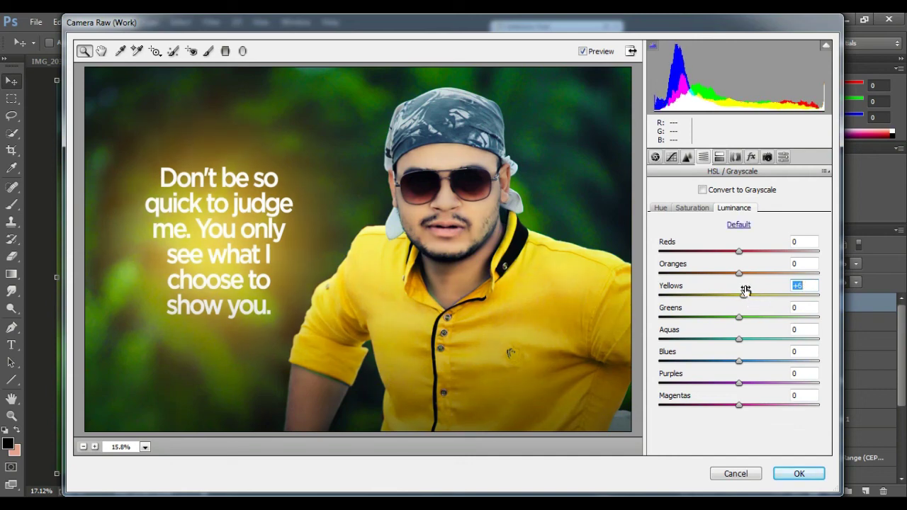
left_click(693, 208)
left_click_drag(741, 297, 769, 303)
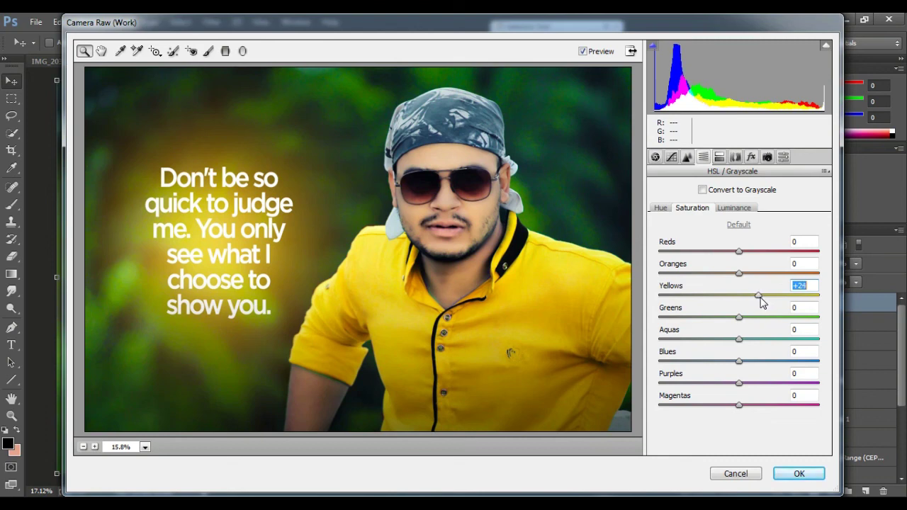
Set the vignette midpoint to 43 and apply the Camera Raw filter
left_click(750, 156)
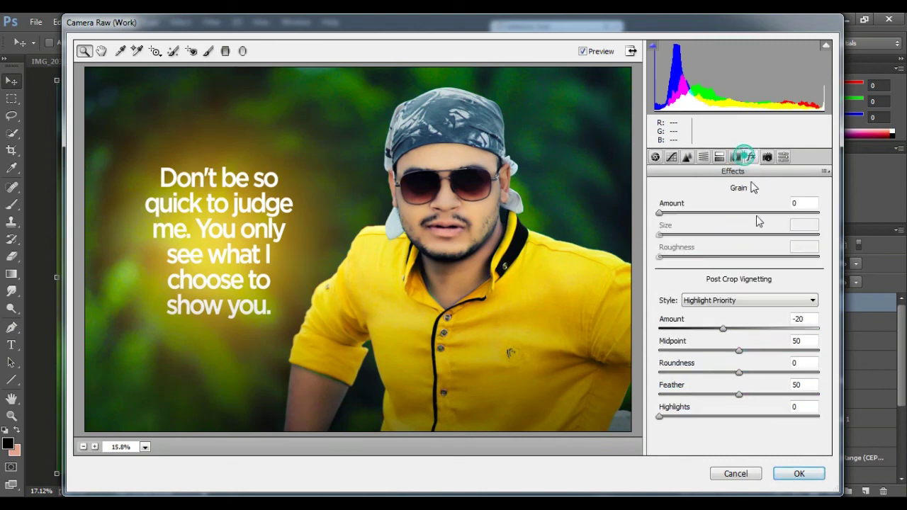
left_click_drag(737, 350, 719, 353)
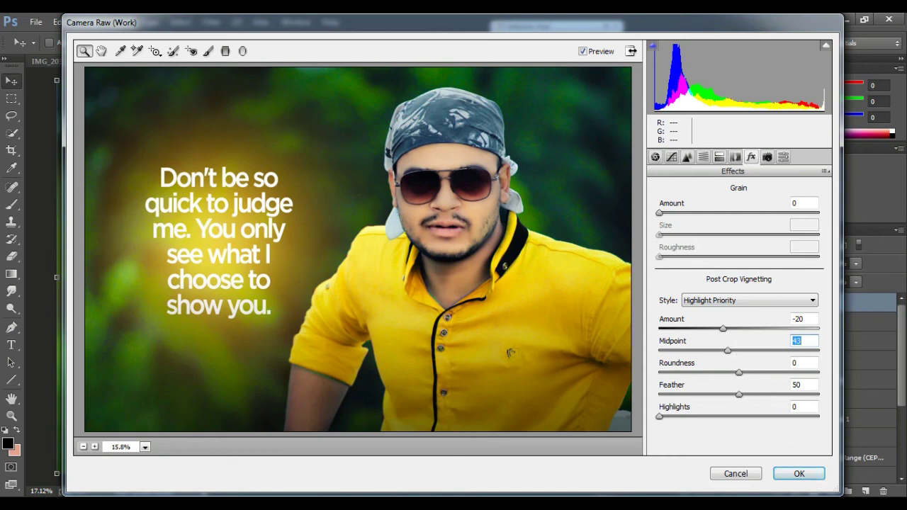
left_click(809, 481)
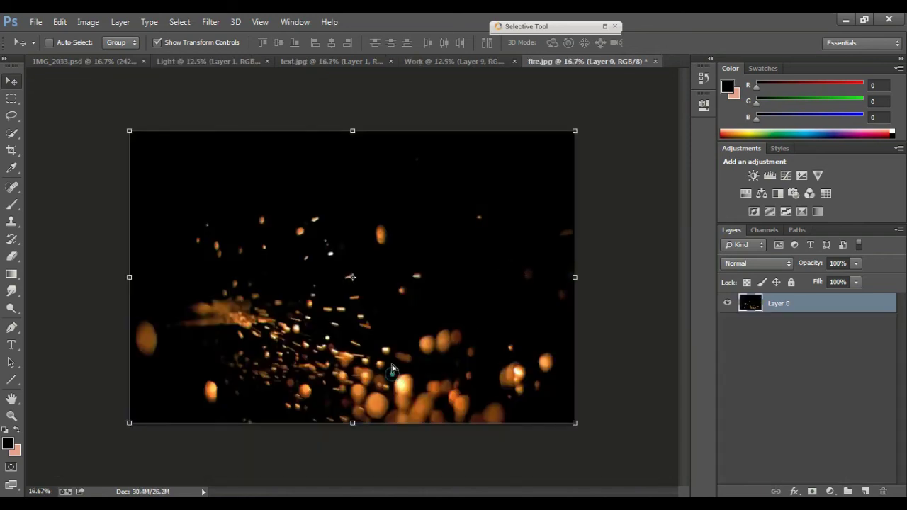
Bring the fire.jpg sparks into Work as a Screen-blended layer
left_click_drag(404, 371, 413, 65)
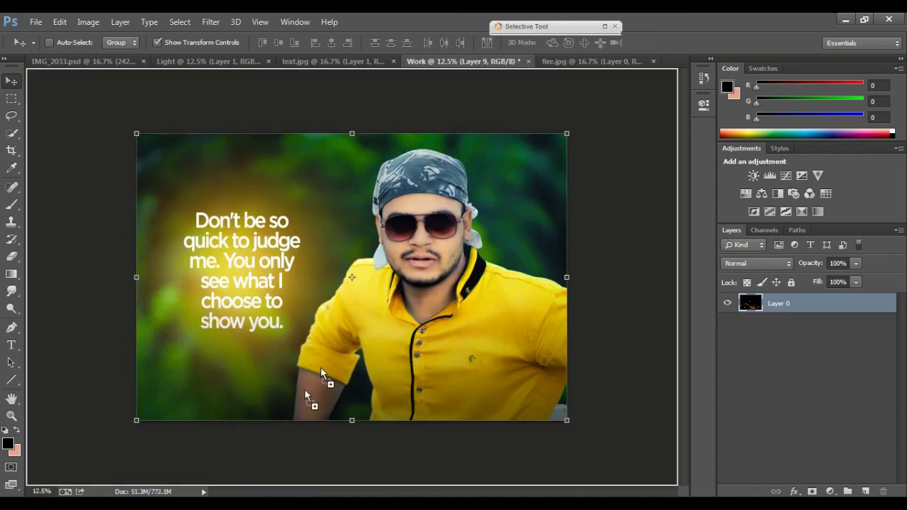
left_click_drag(413, 65, 312, 383)
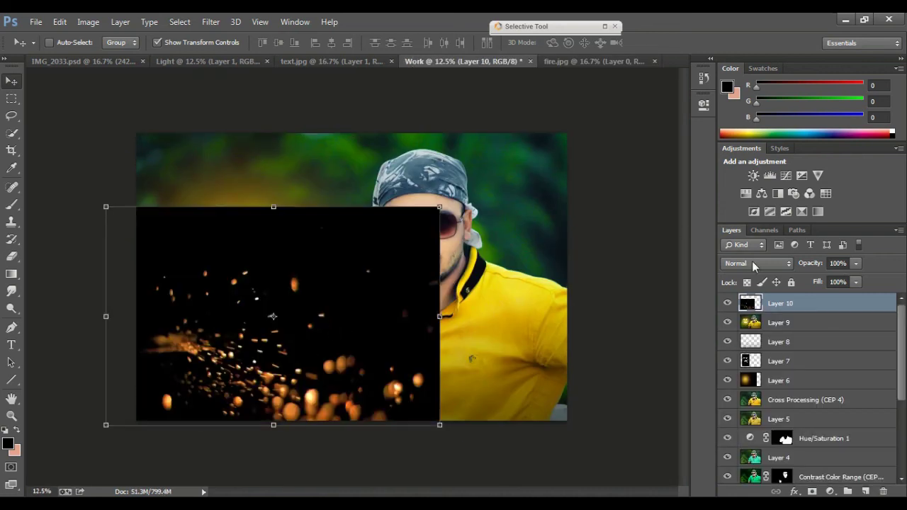
left_click(757, 263)
left_click(749, 125)
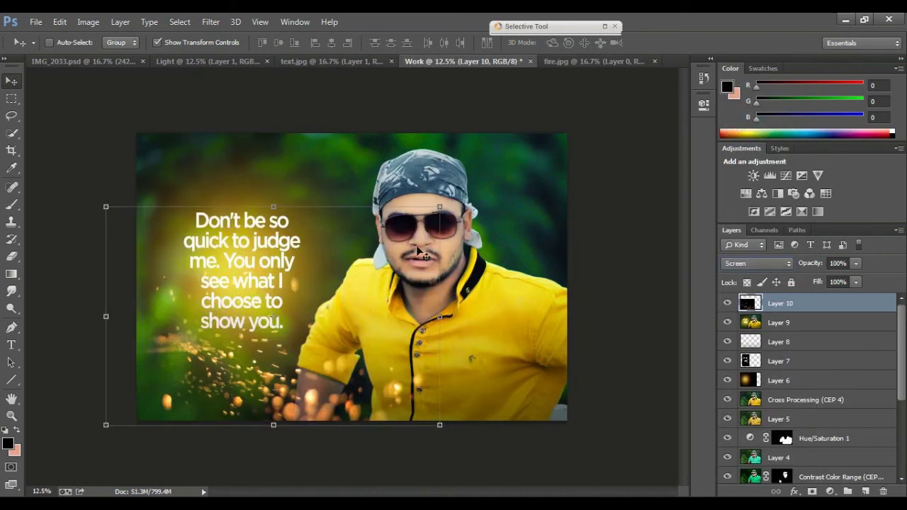
Scale the sparks to about 104% and spread them along the bottom-left
left_click_drag(354, 360, 303, 406)
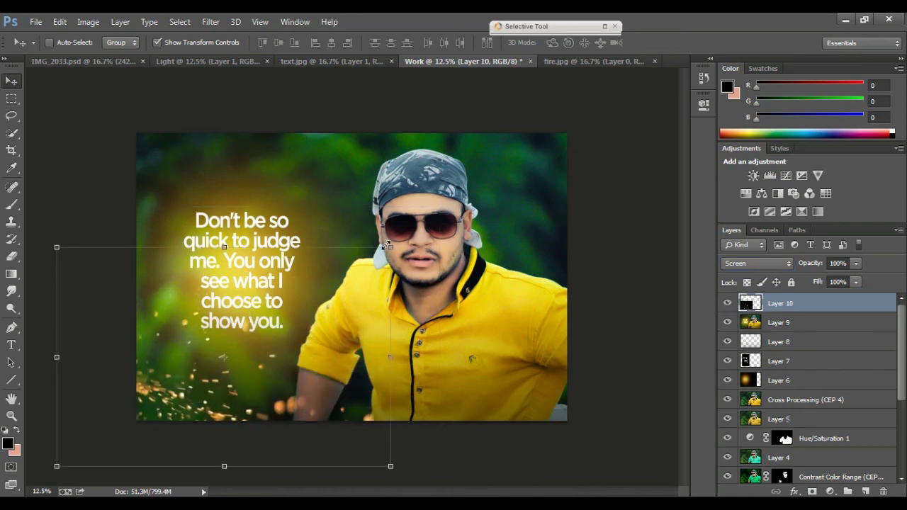
left_click_drag(386, 244, 369, 265)
mouse_move(277, 372)
left_mouse_down()
mouse_move(297, 361)
mouse_move(280, 375)
left_mouse_up()
left_click_drag(386, 473, 405, 489)
left_click_drag(383, 453, 326, 423)
left_click_drag(339, 351, 336, 364)
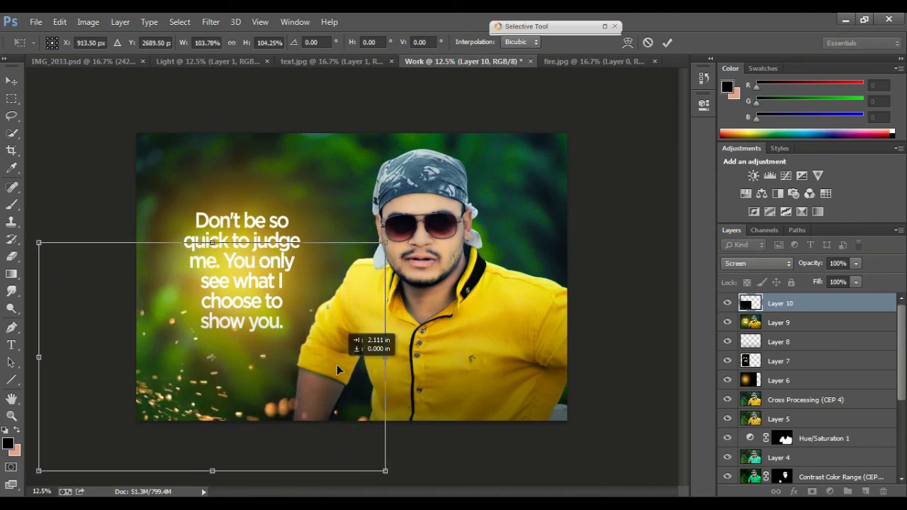
left_click(668, 43)
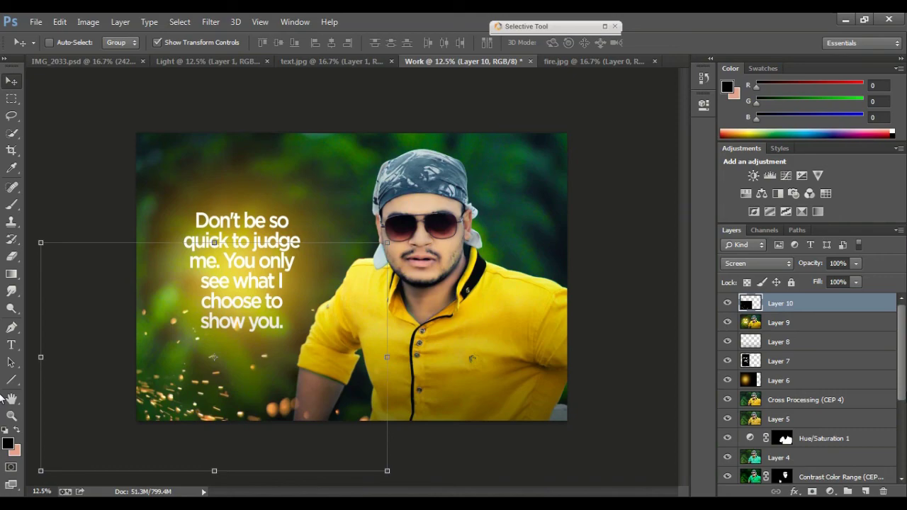